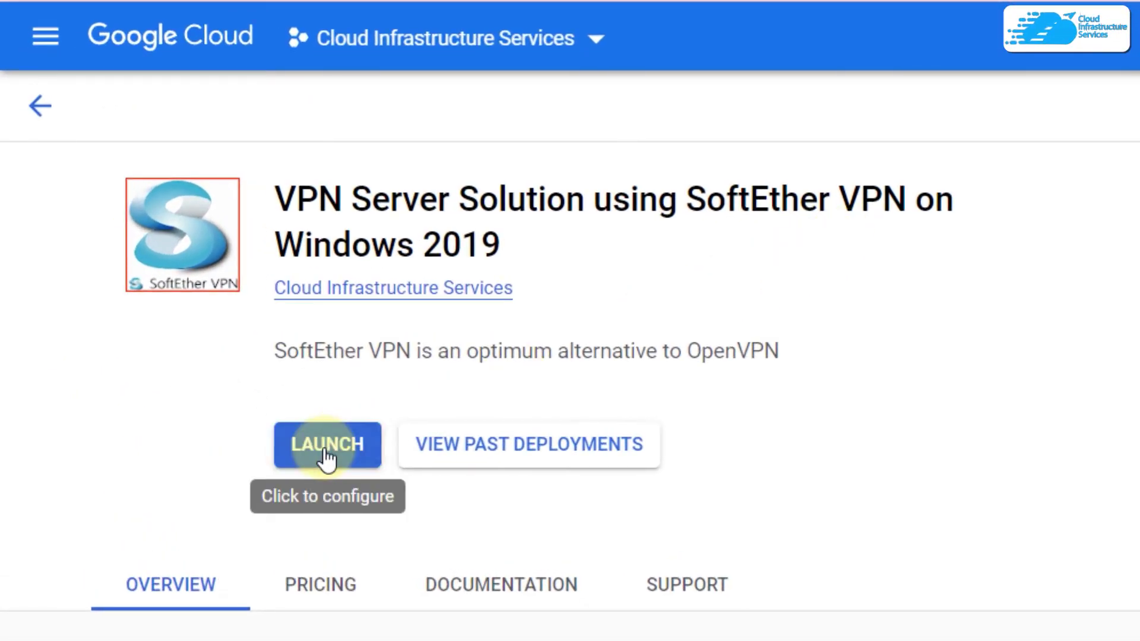
# Launch the SoftEther VPN on Windows 2019 solution and name the deployment 'ether'.
pyautogui.click(325, 454)
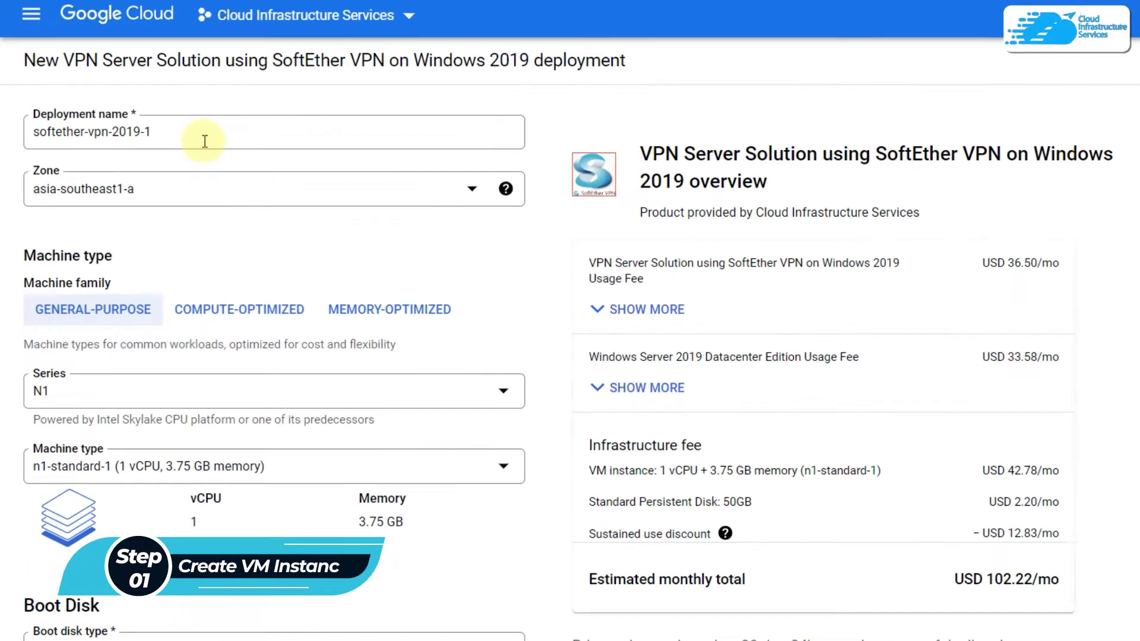
pyautogui.click(200, 136)
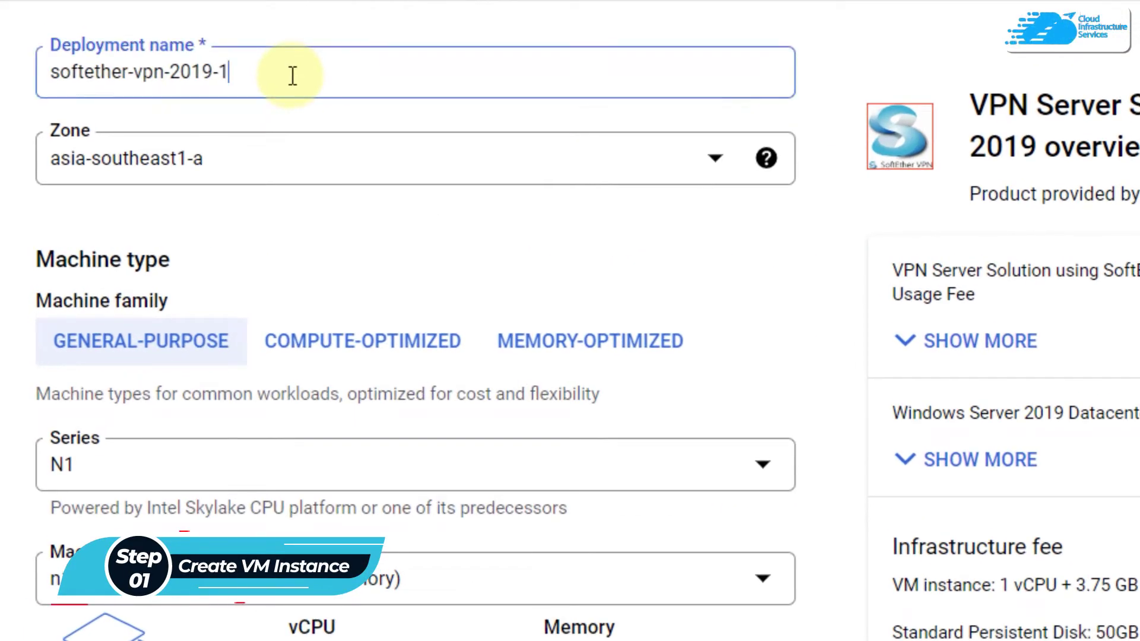
pyautogui.tripleClick(186, 72)
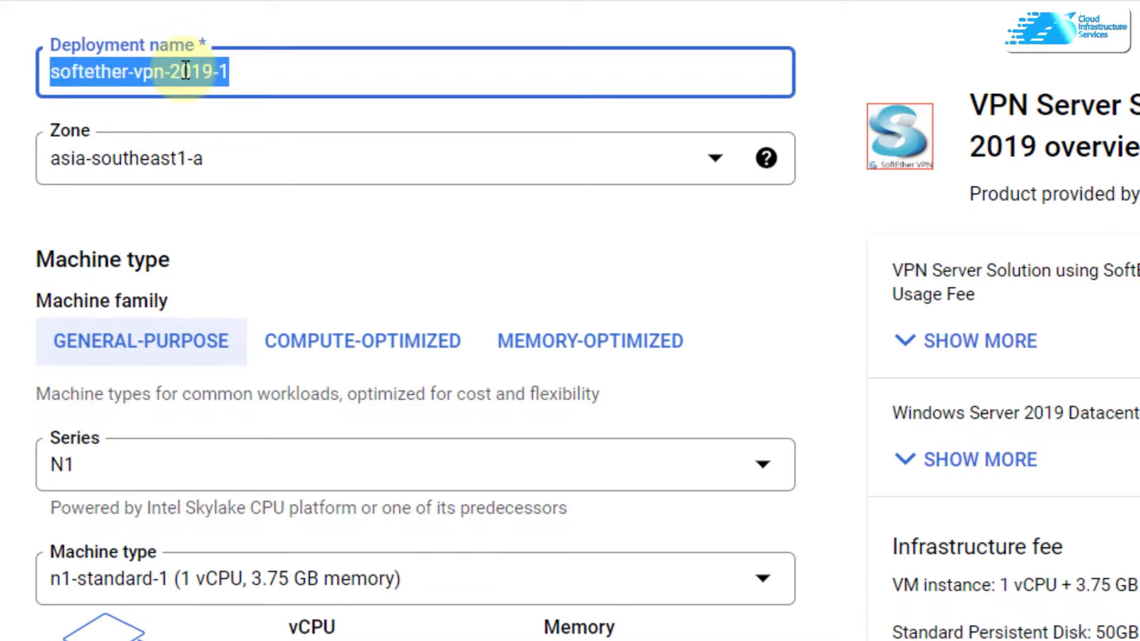
pyautogui.write('ether')
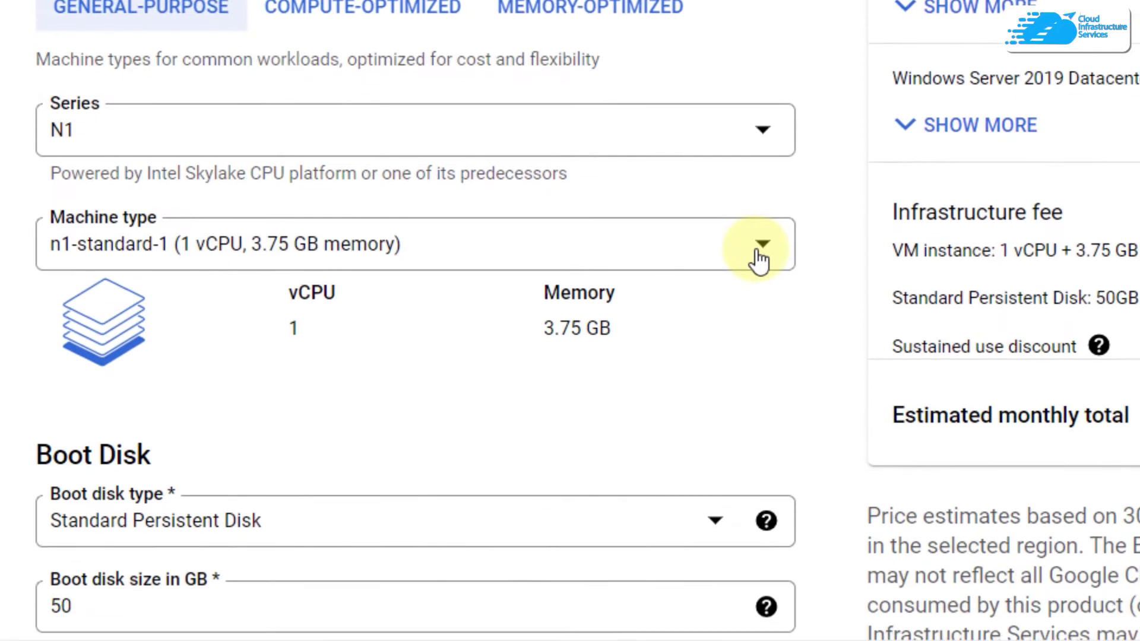
# Keep the n1-standard-1 machine type, accept the Marketplace terms and deploy.
pyautogui.click(757, 332)
pyautogui.scroll(-5, 437, 511)
pyautogui.scroll(-10, 437, 436)
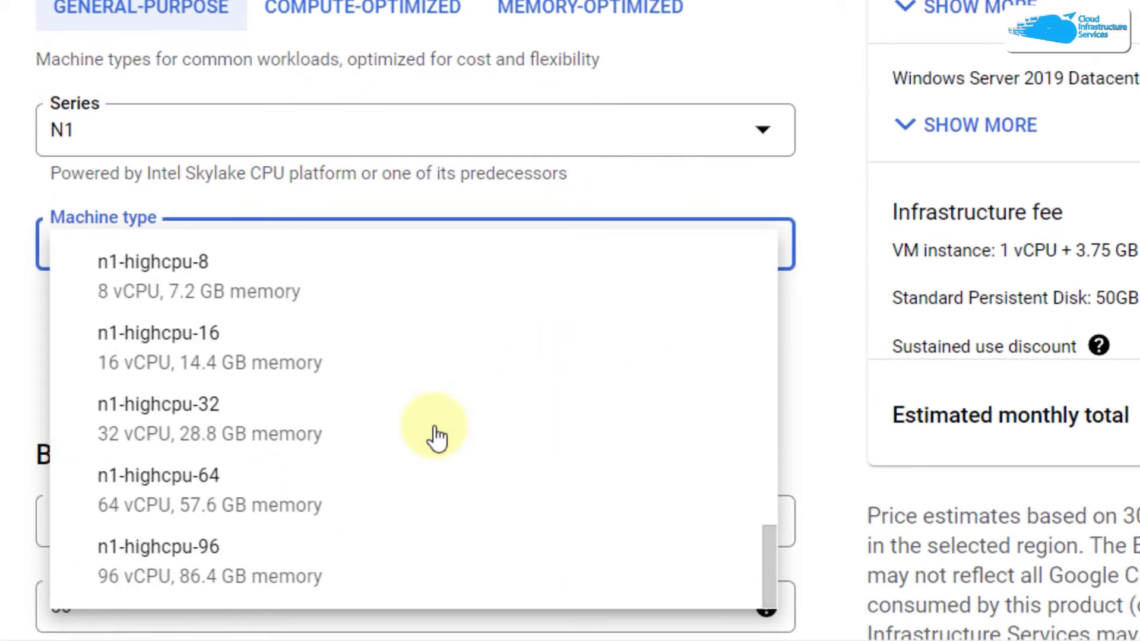
pyautogui.scroll(15, 436, 436)
pyautogui.click(437, 437)
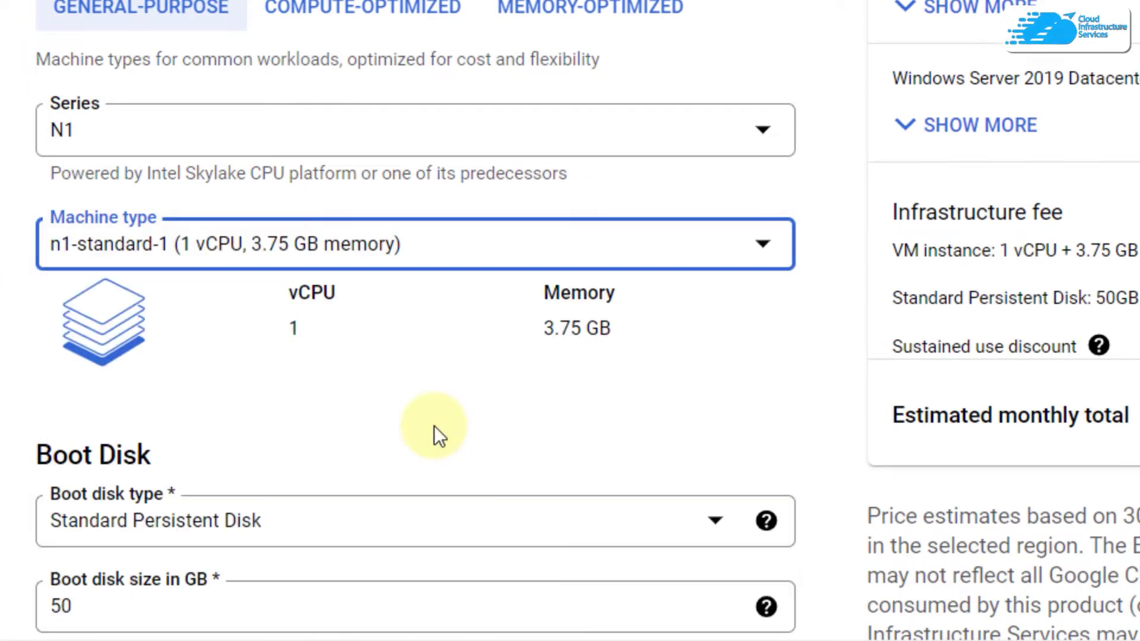
pyautogui.scroll(-15, 434, 426)
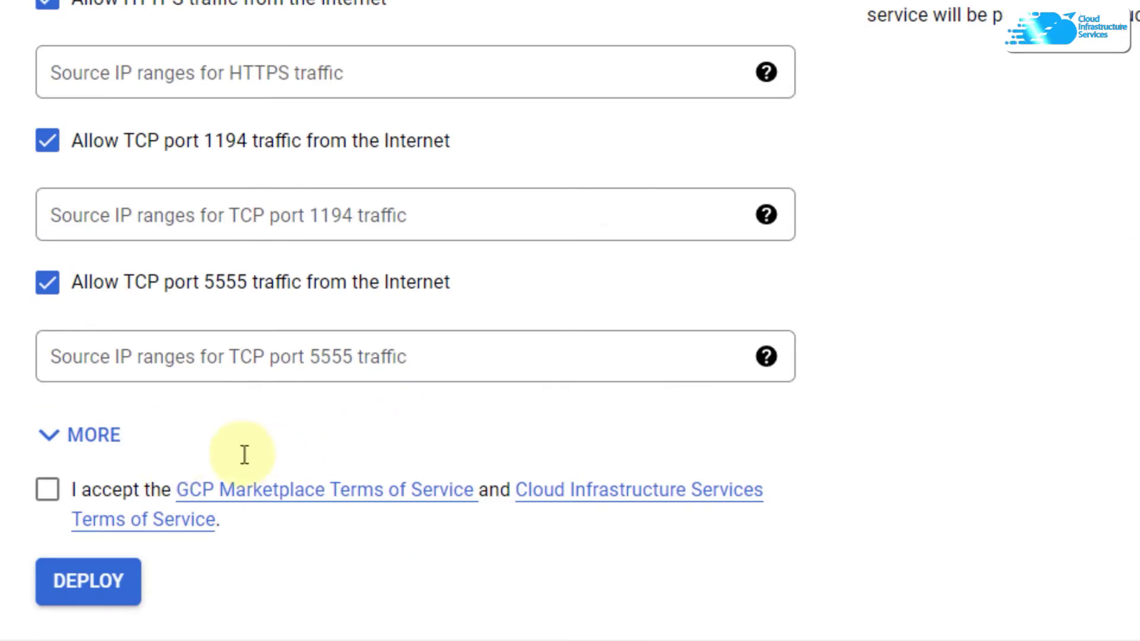
pyautogui.click(49, 490)
pyautogui.click(85, 581)
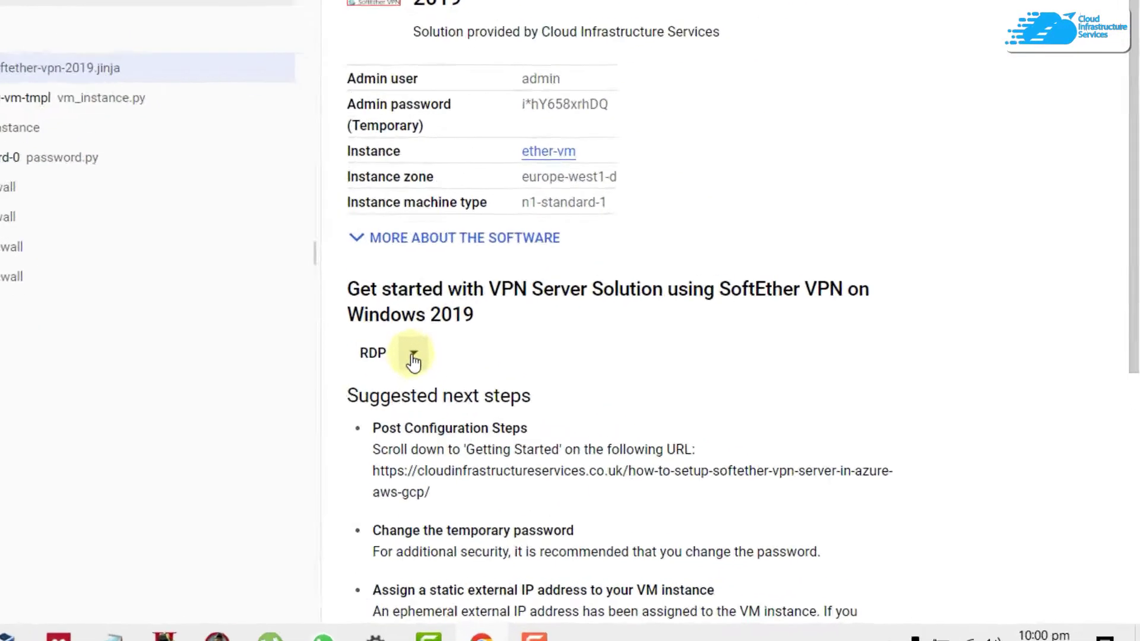
# Set a Windows password for new user ether_vm on the VM and copy the generated password.
pyautogui.click(129, 264)
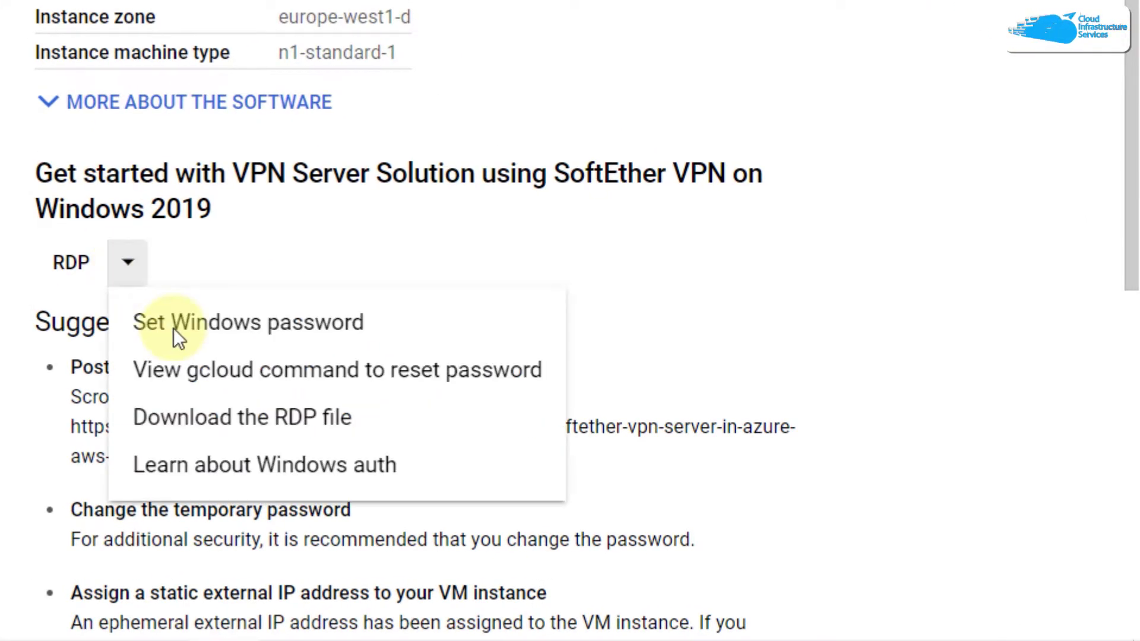
pyautogui.click(178, 339)
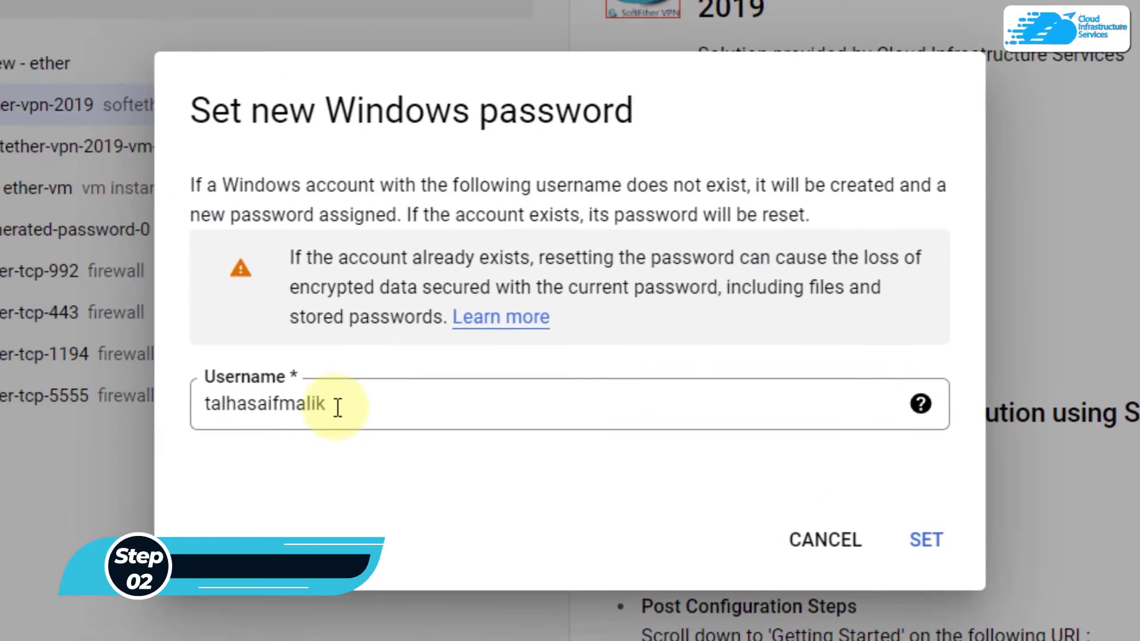
pyautogui.moveTo(337, 407); pyautogui.dragTo(196, 407)
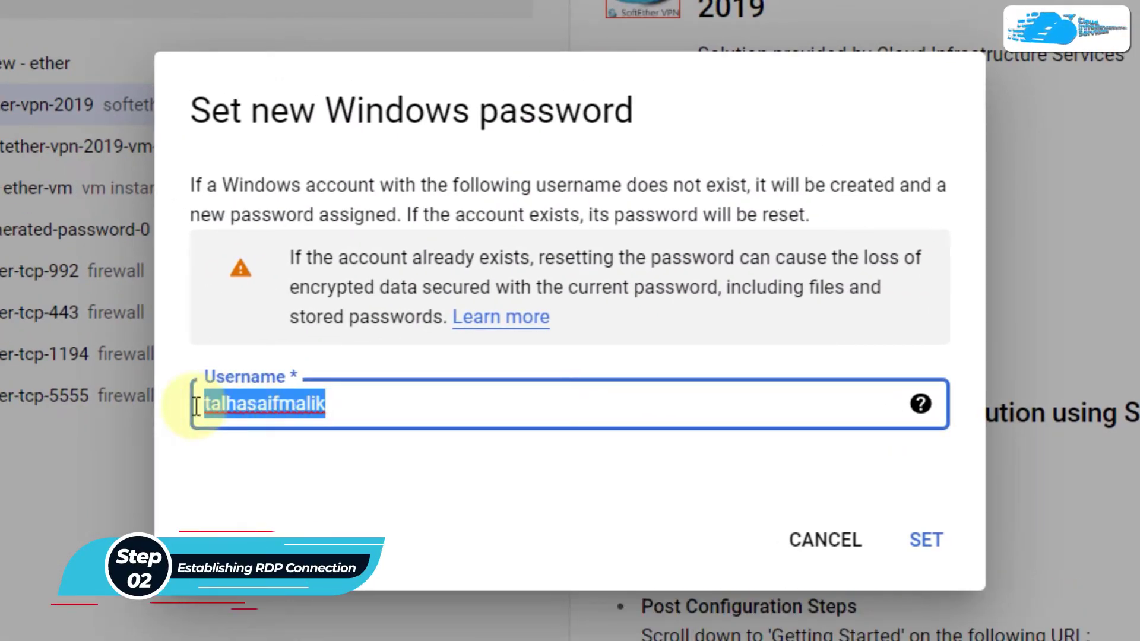
pyautogui.write('e')
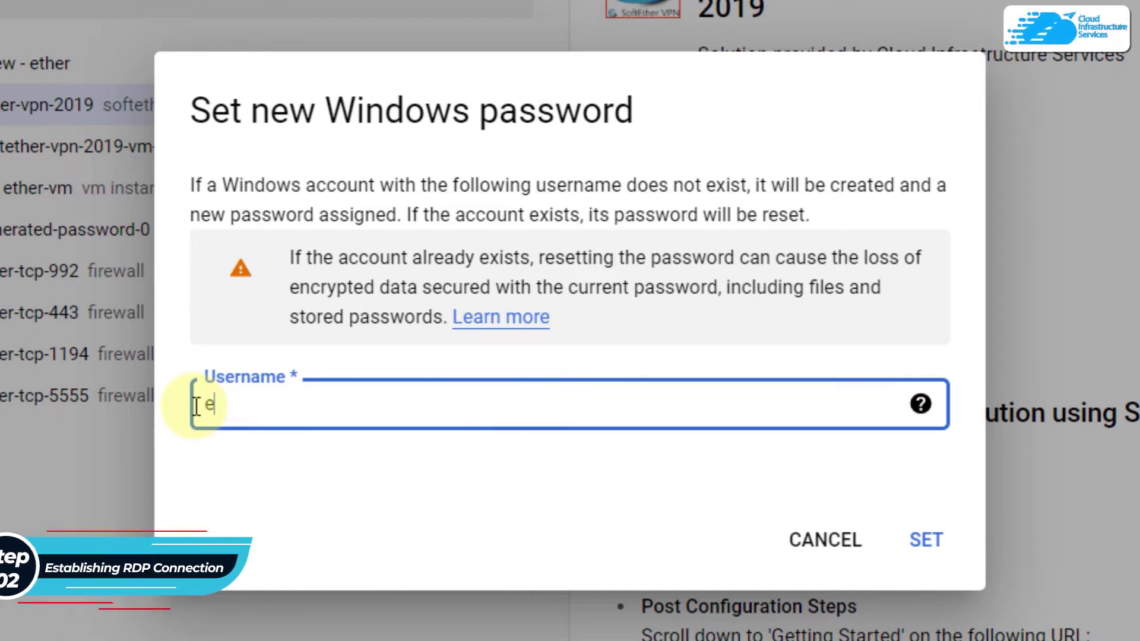
pyautogui.write('ther')
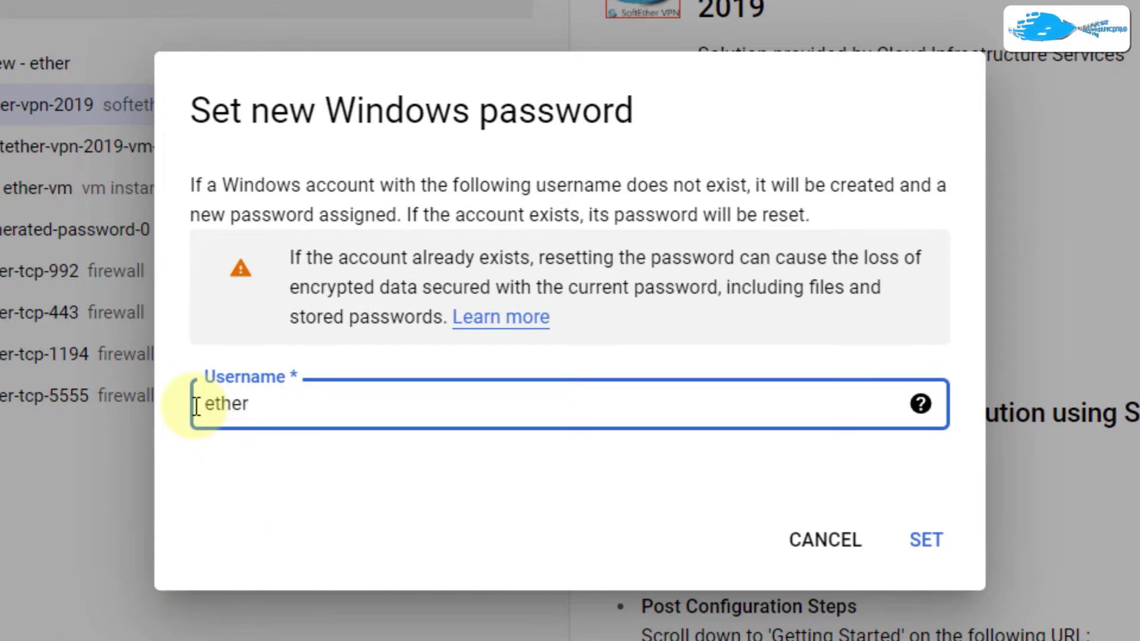
pyautogui.write('_')
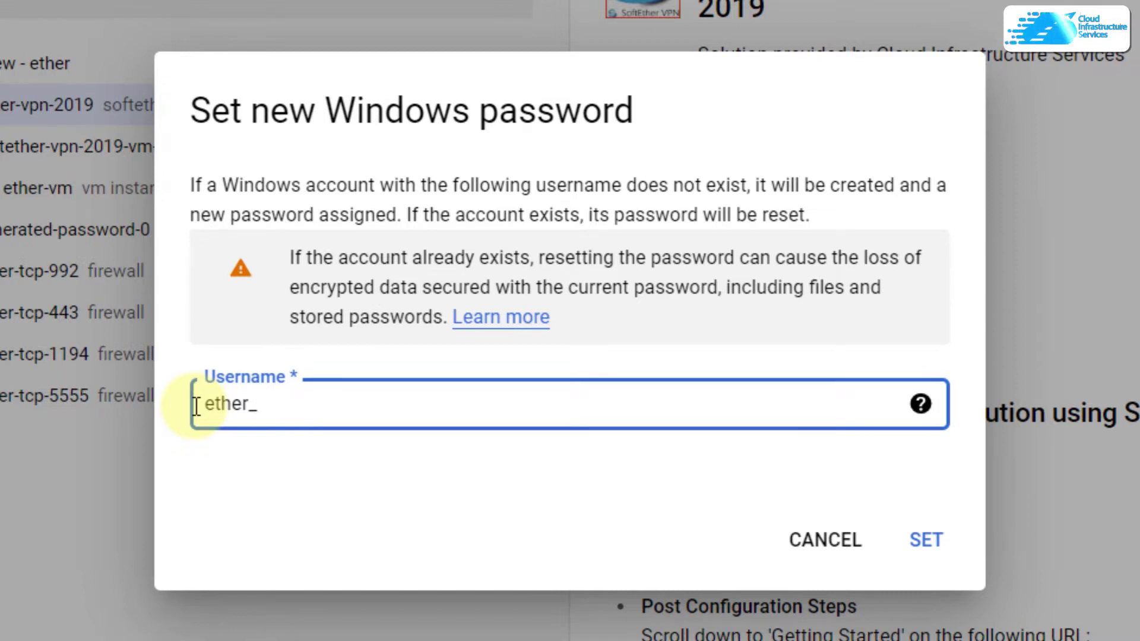
pyautogui.write('vm')
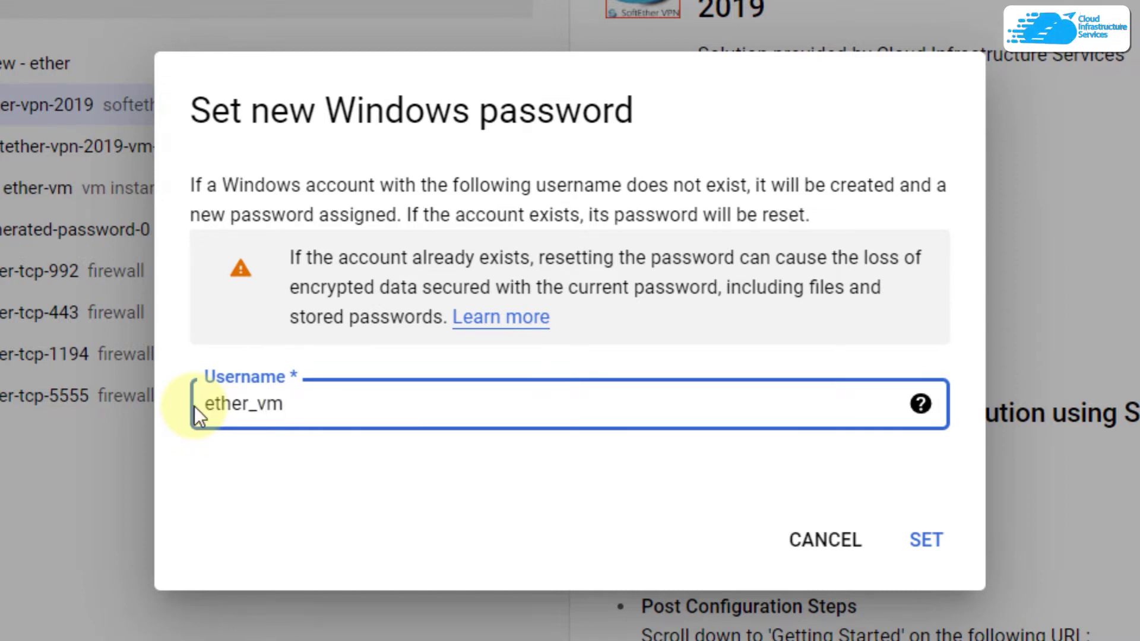
pyautogui.click(933, 542)
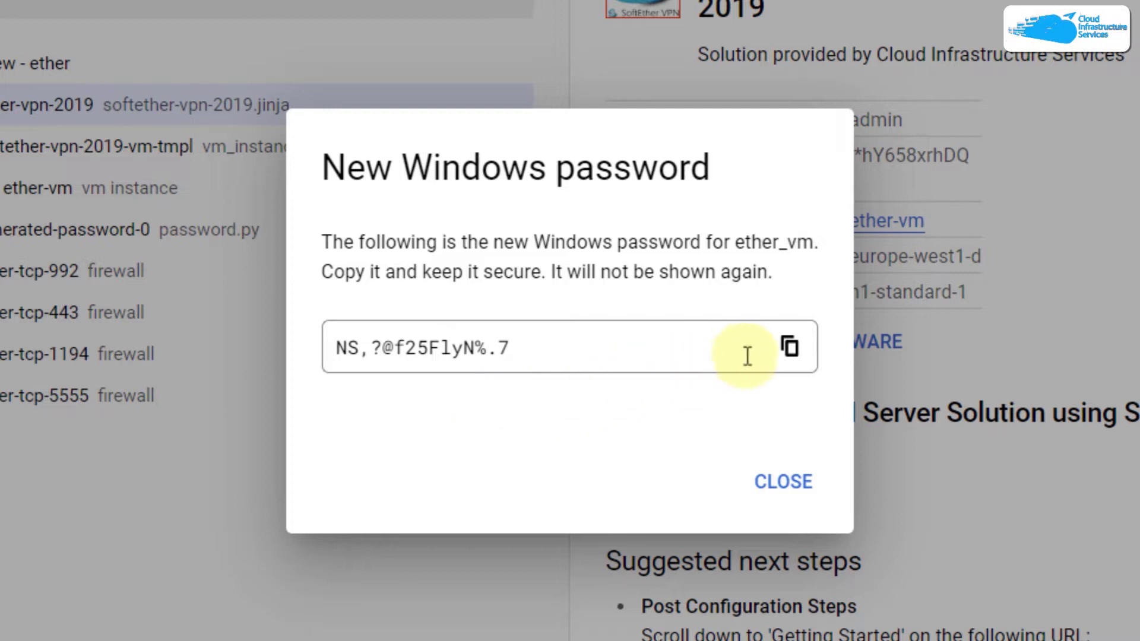
pyautogui.click(791, 350)
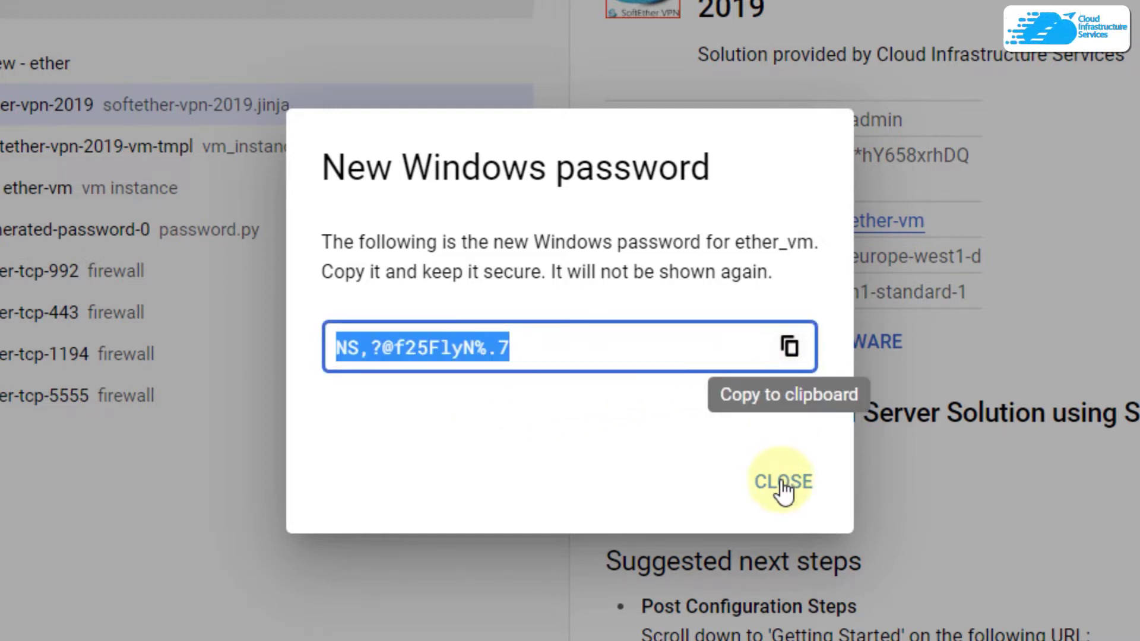
# Dismiss the new password notice and launch Remote Desktop Connection by searching 'remo' in the Start menu.
pyautogui.click(783, 482)
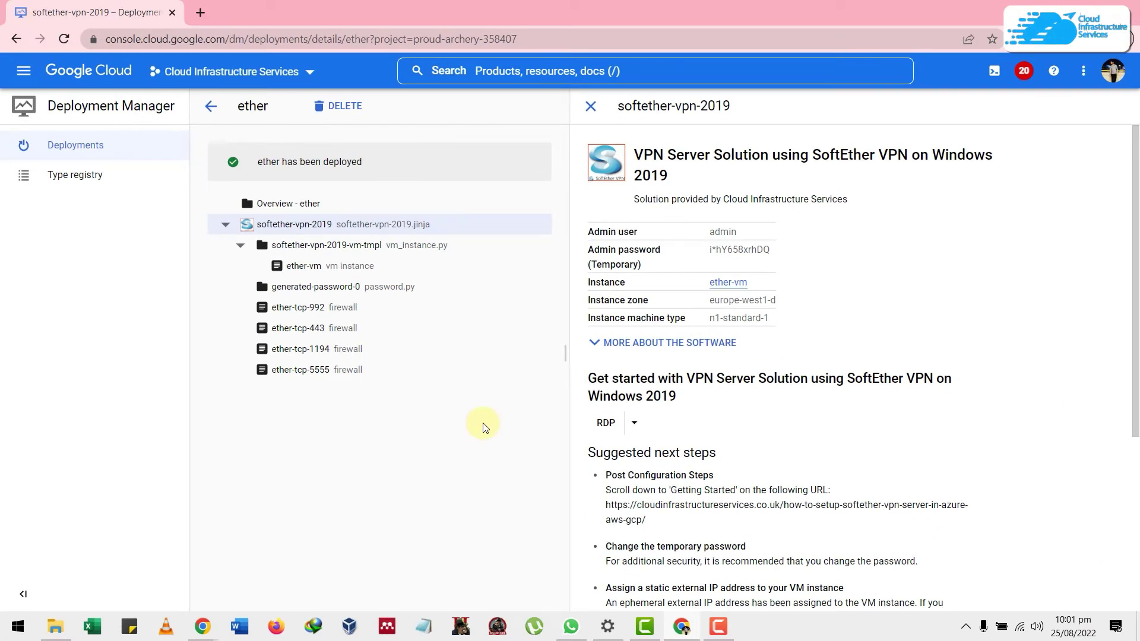
pyautogui.press('super')
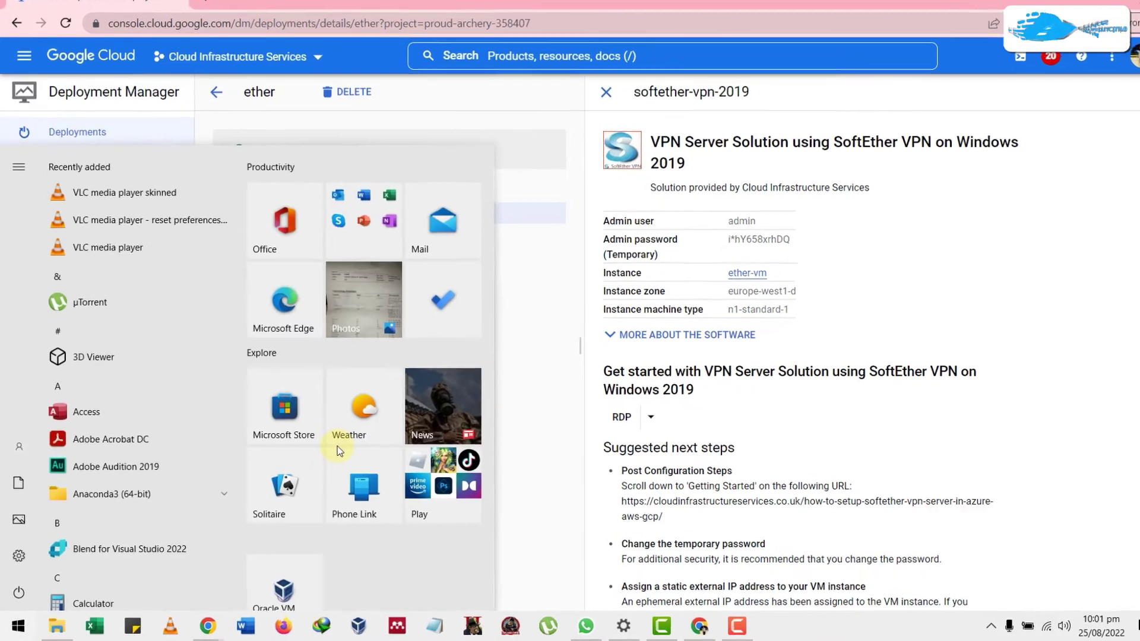
pyautogui.write('remo')
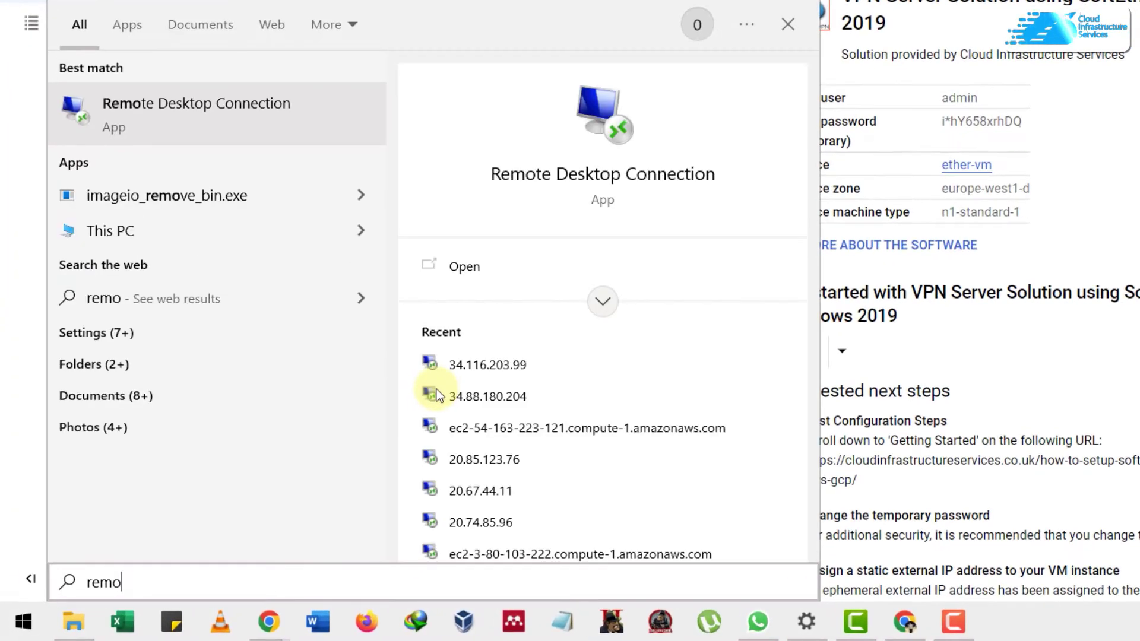
pyautogui.press('Return')
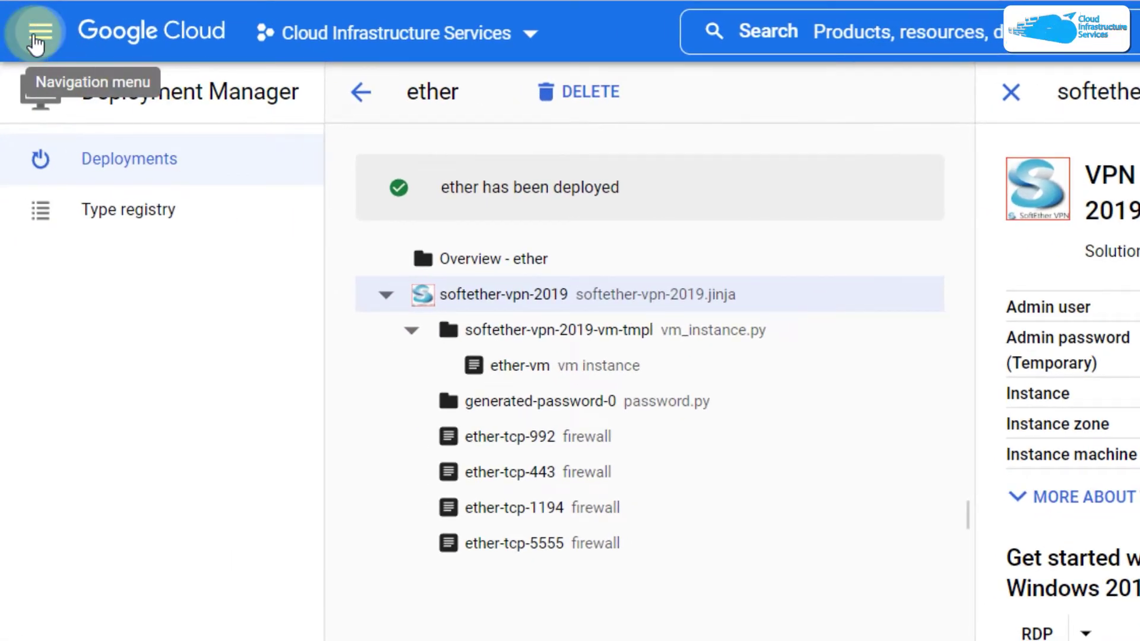
# Go to VM instances and copy ether-vm's external IP 34.76.34.226.
pyautogui.click(36, 42)
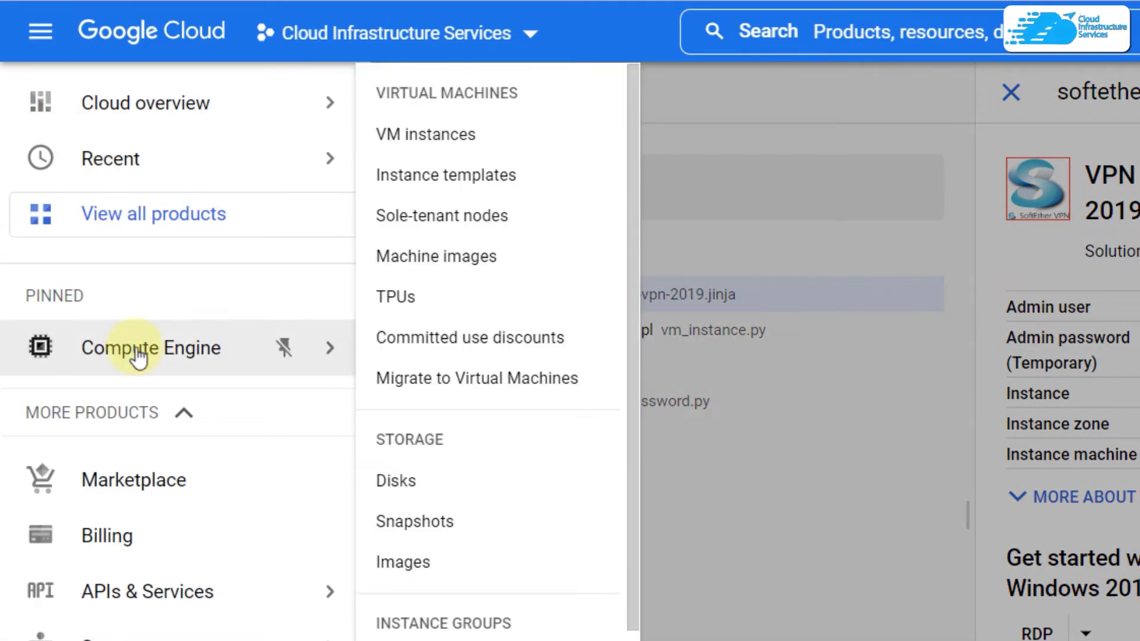
pyautogui.click(137, 356)
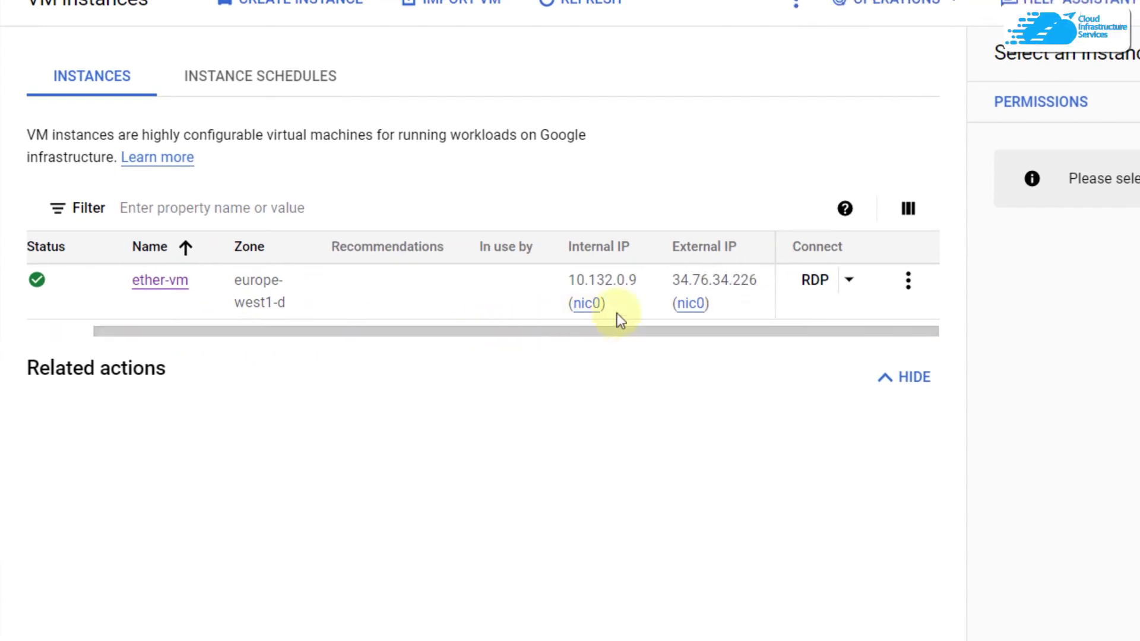
pyautogui.moveTo(726, 306)
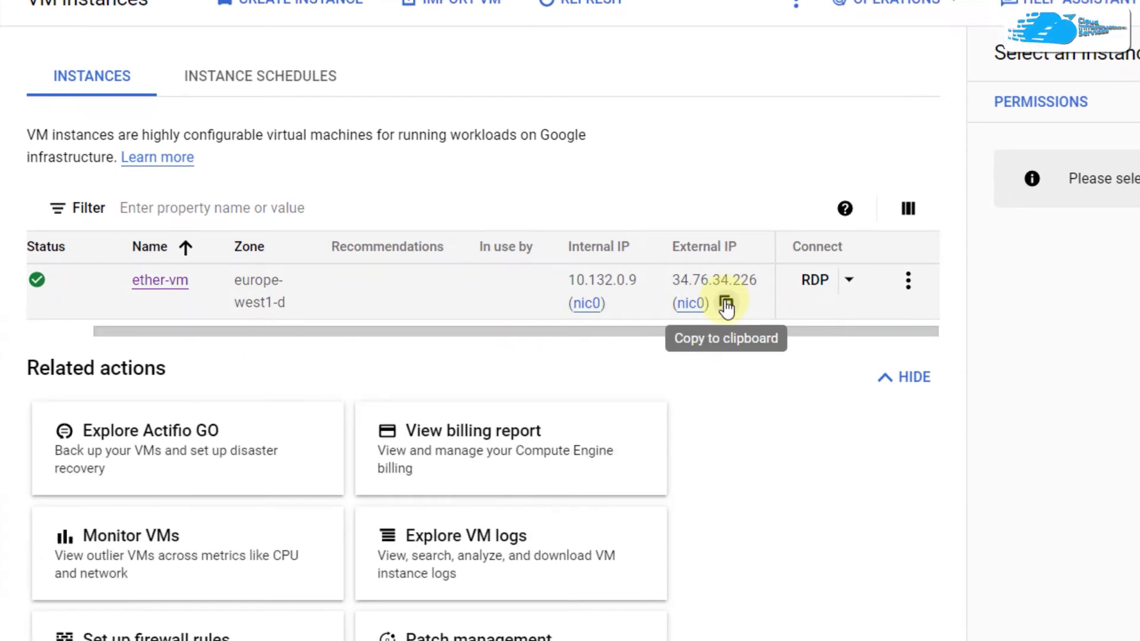
pyautogui.click(727, 306)
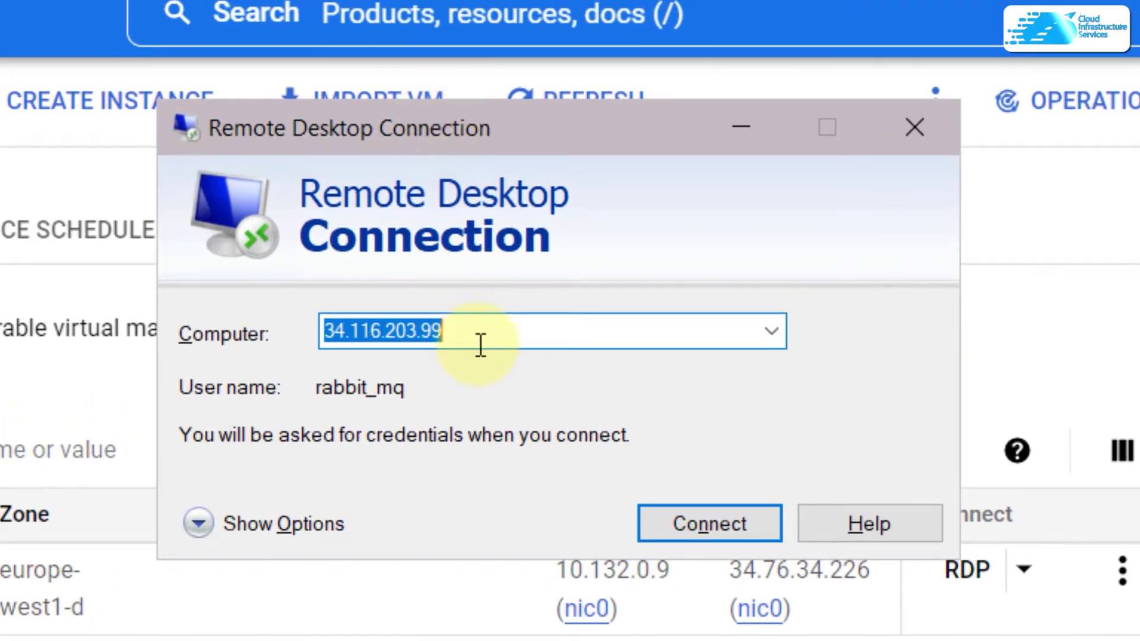
# Remote-desktop into 34.76.34.226 as ether_vm with the account password, accepting the untrusted certificate.
pyautogui.hotkey('ctrl', 'v')
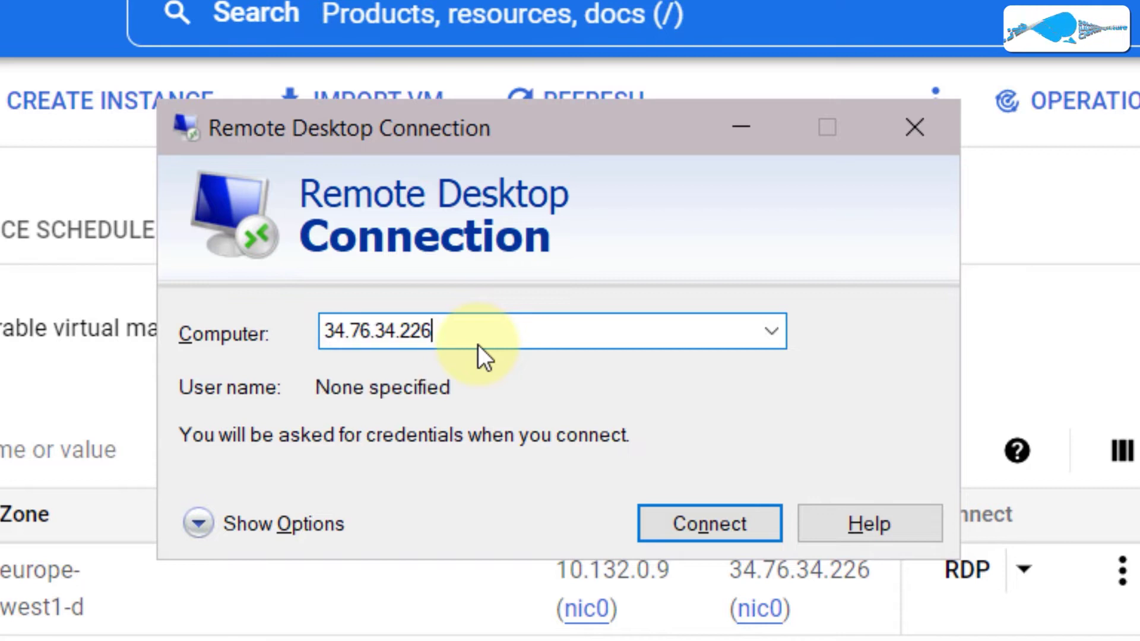
pyautogui.click(652, 525)
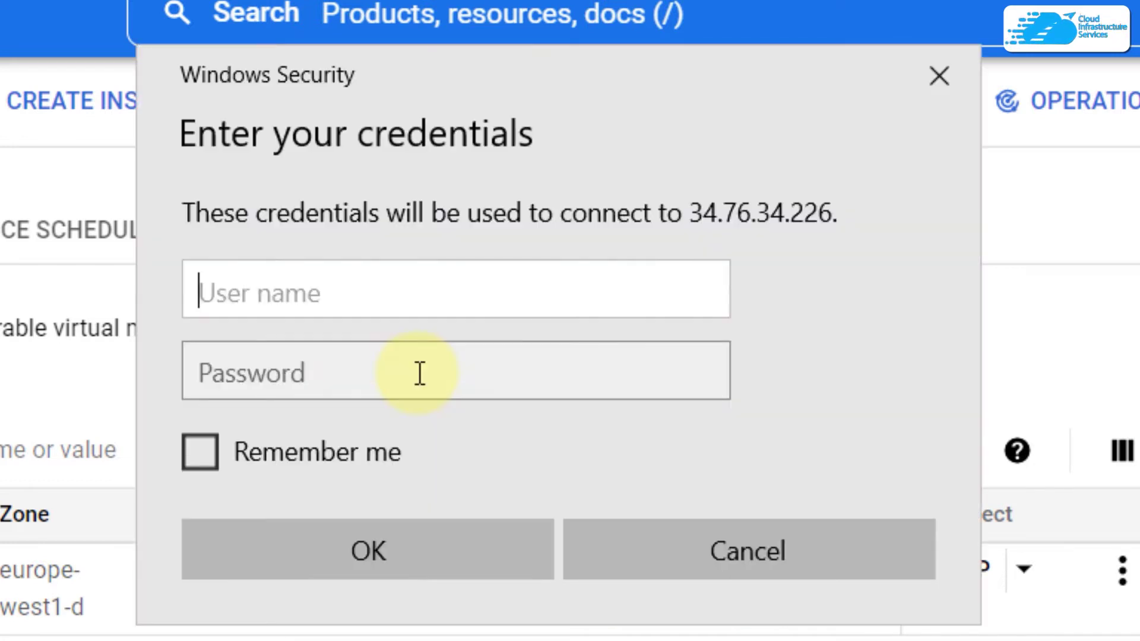
pyautogui.write('ether')
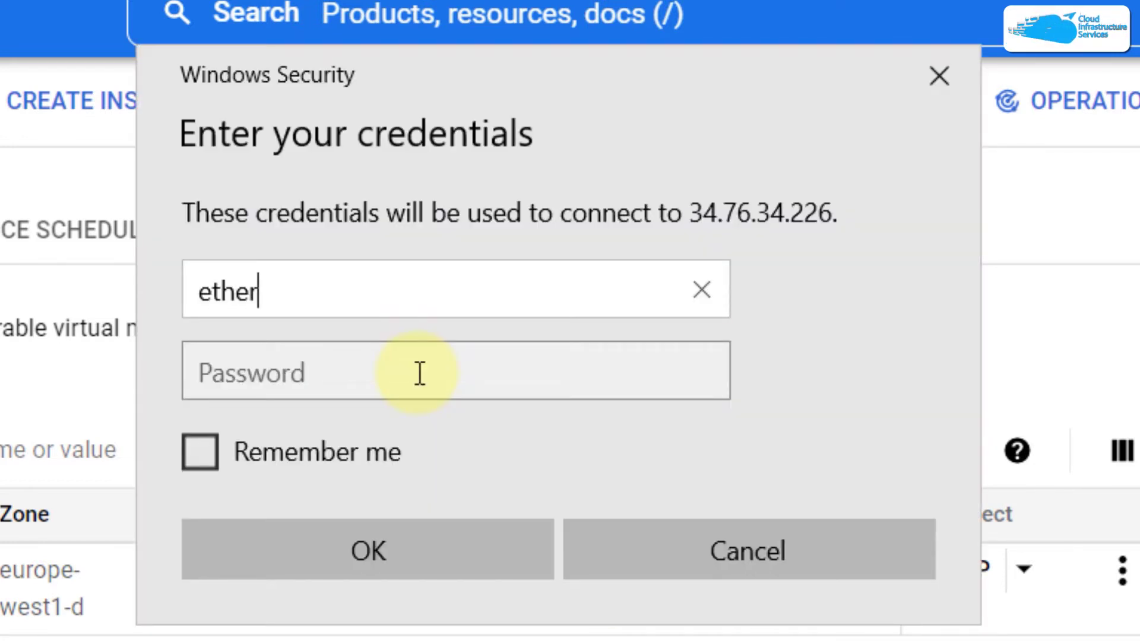
pyautogui.write('_vm')
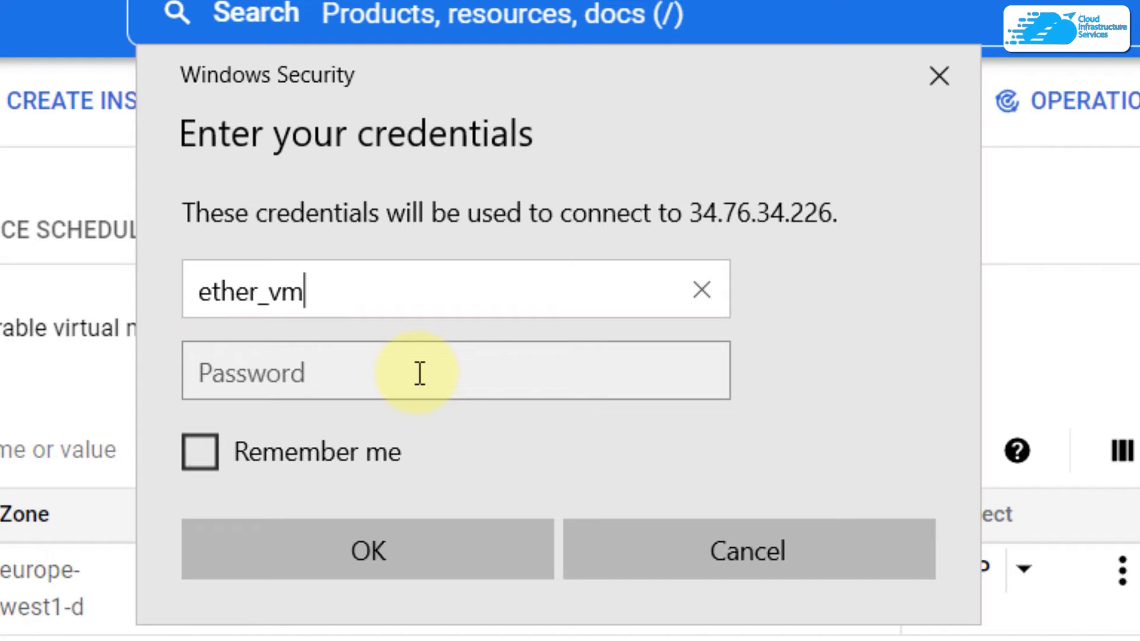
pyautogui.click(419, 373)
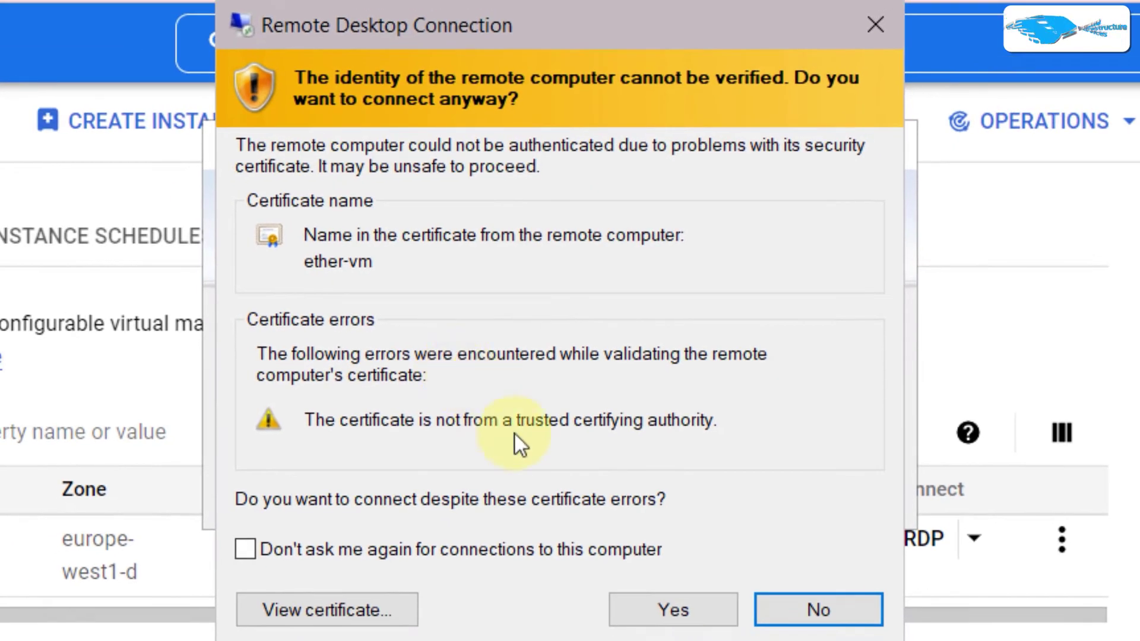
pyautogui.click(672, 611)
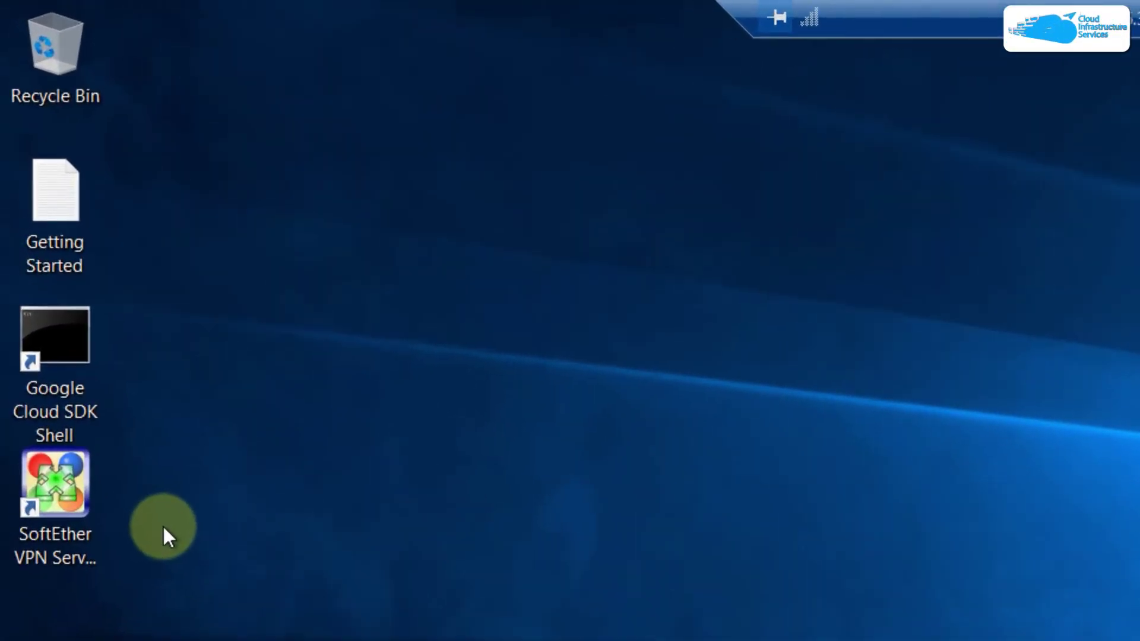
# Start SoftEther VPN Server Manager from the desktop, dismiss the update notice, and start a New Setting.
pyautogui.click(81, 494)
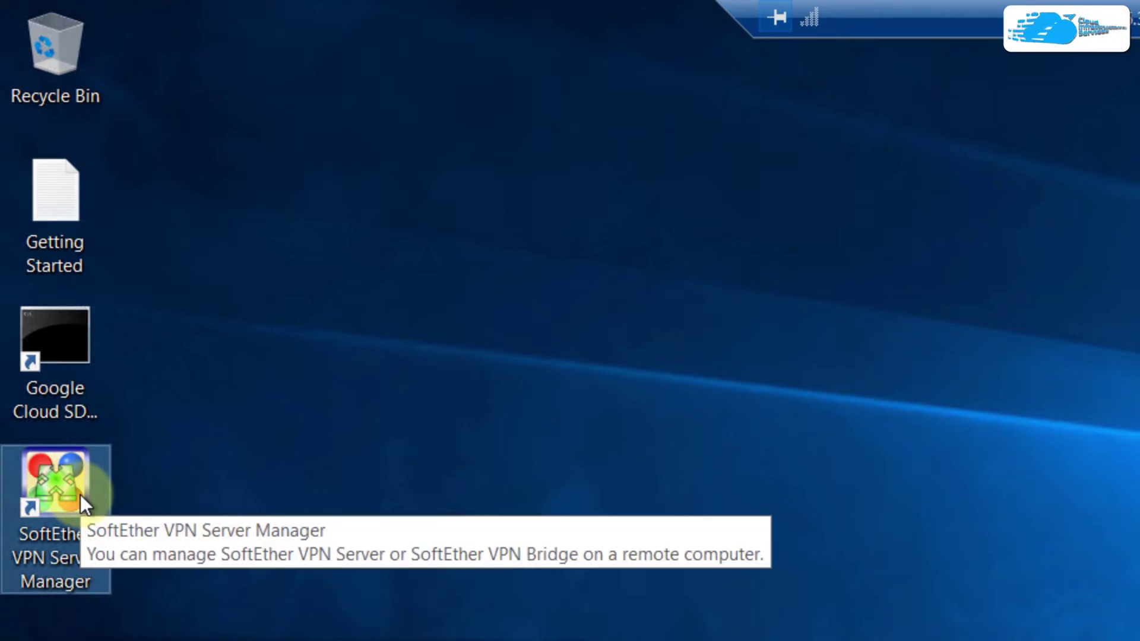
pyautogui.doubleClick(81, 495)
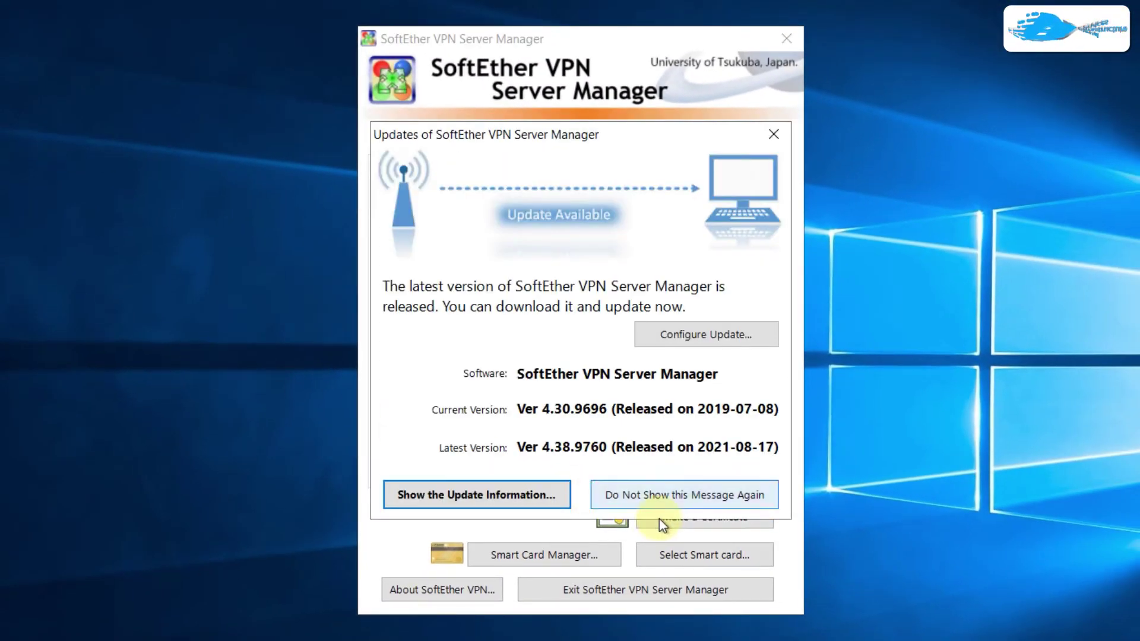
pyautogui.click(660, 507)
pyautogui.click(462, 425)
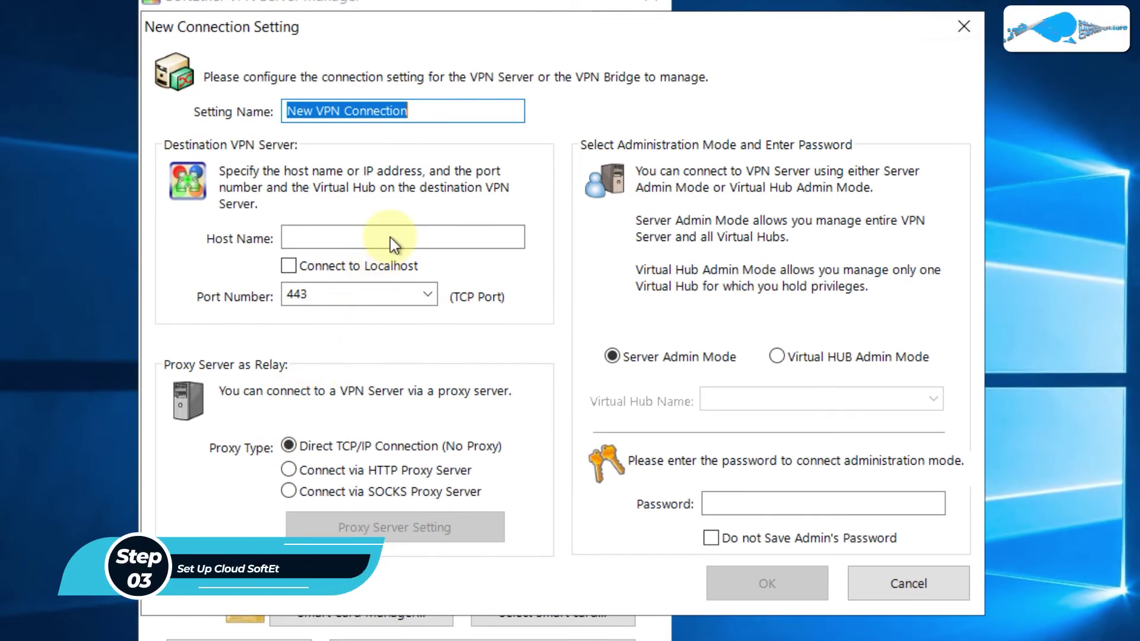
# Save connection setting 'Ether' with host 34.76.34.226 and port 3389 instead of 443.
pyautogui.write('Ether')
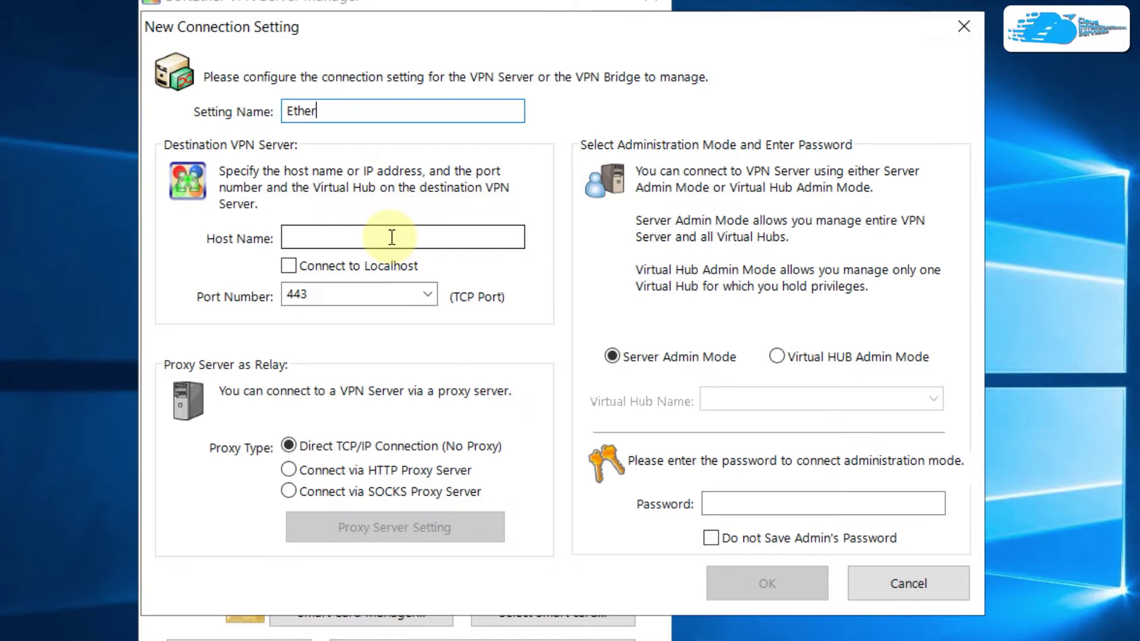
pyautogui.click(391, 238)
pyautogui.hotkey('ctrl', 'v')
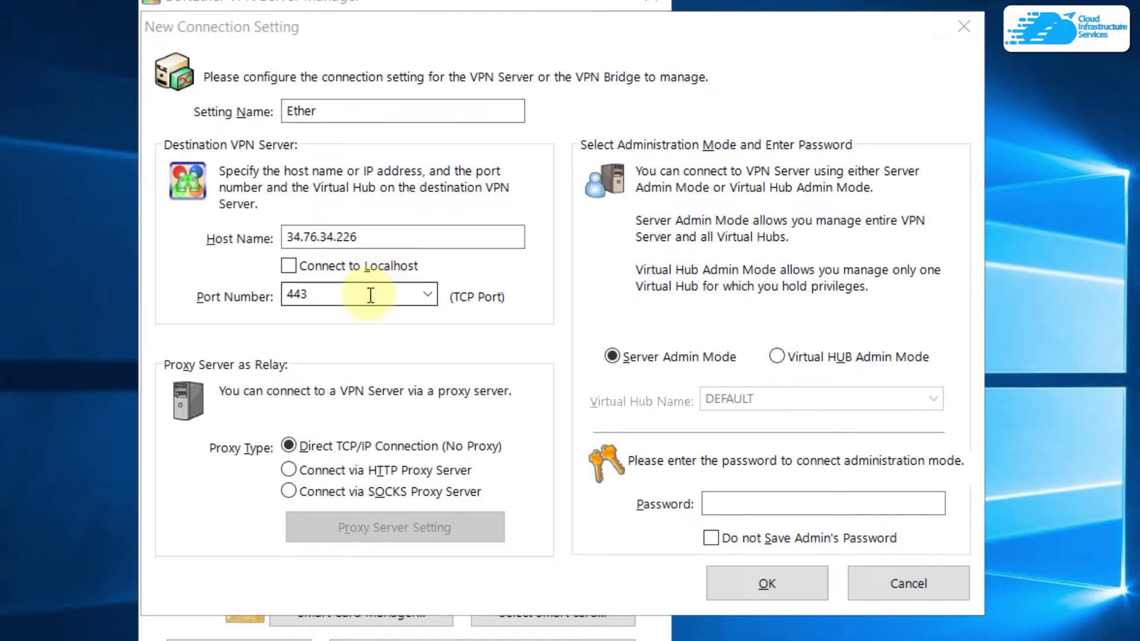
pyautogui.doubleClick(332, 293)
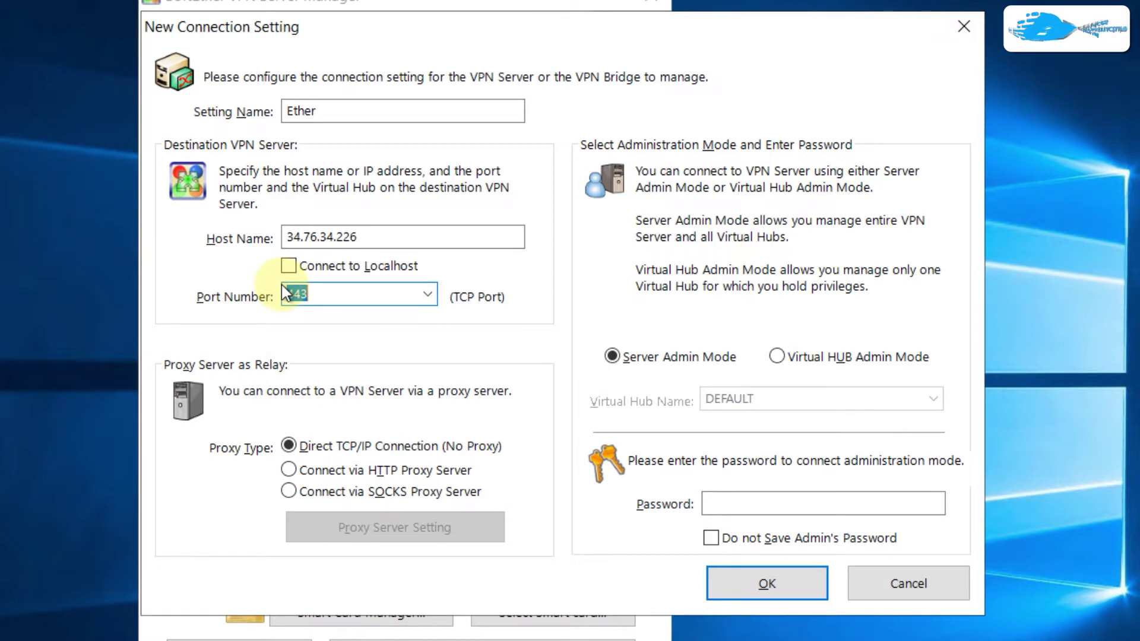
pyautogui.write('3389')
pyautogui.click(737, 577)
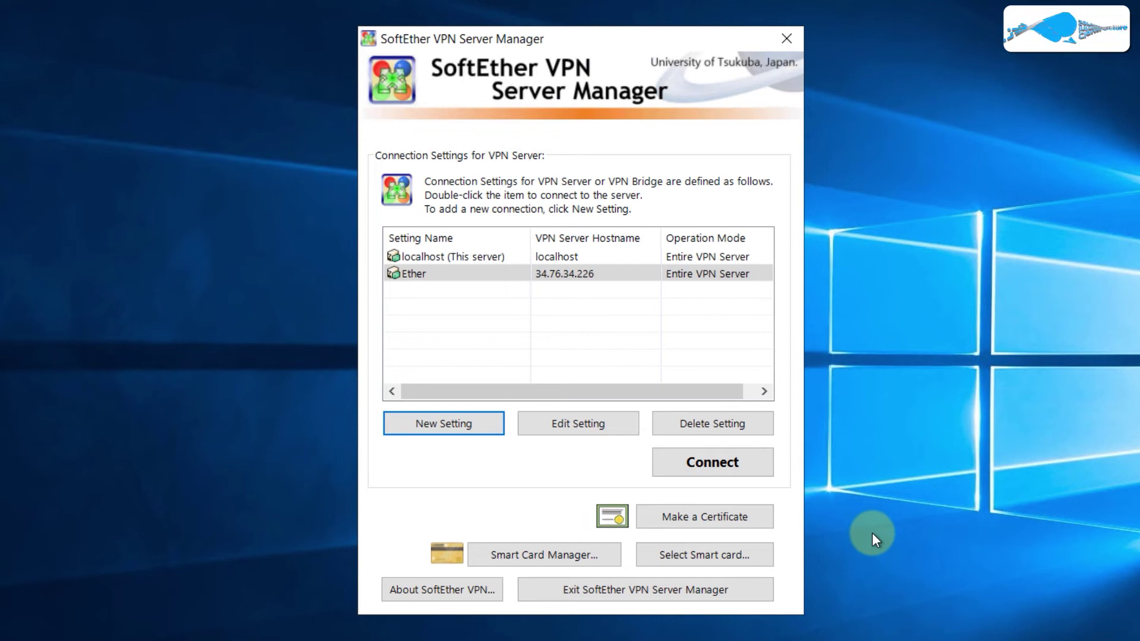
# Connect to the Ether setting and enter and confirm a new administrator password.
pyautogui.click(451, 275)
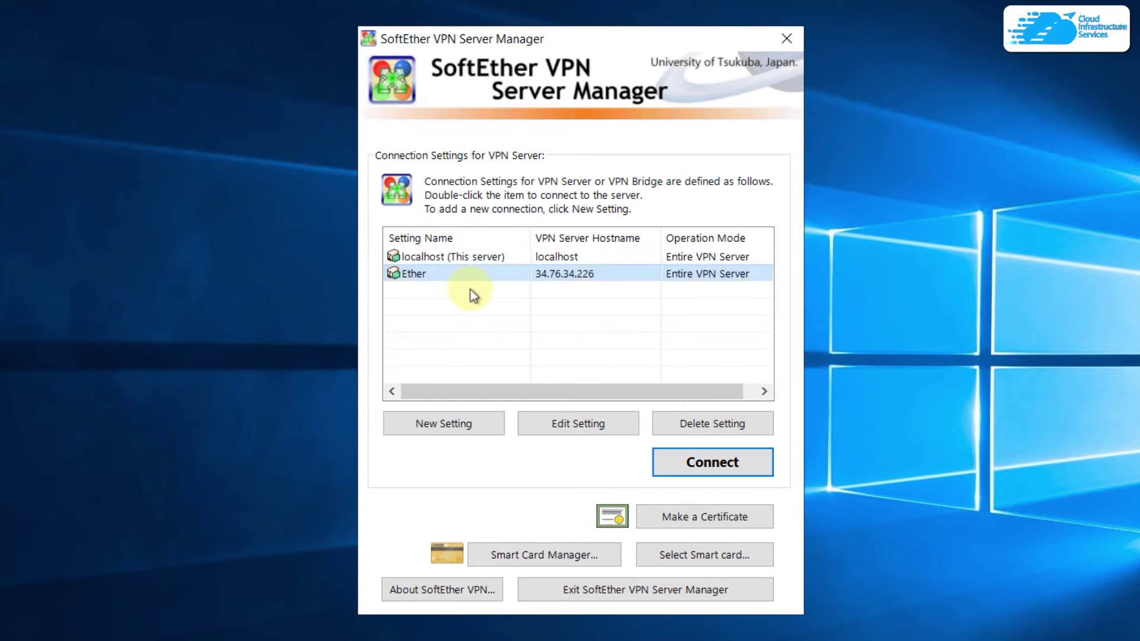
pyautogui.click(723, 466)
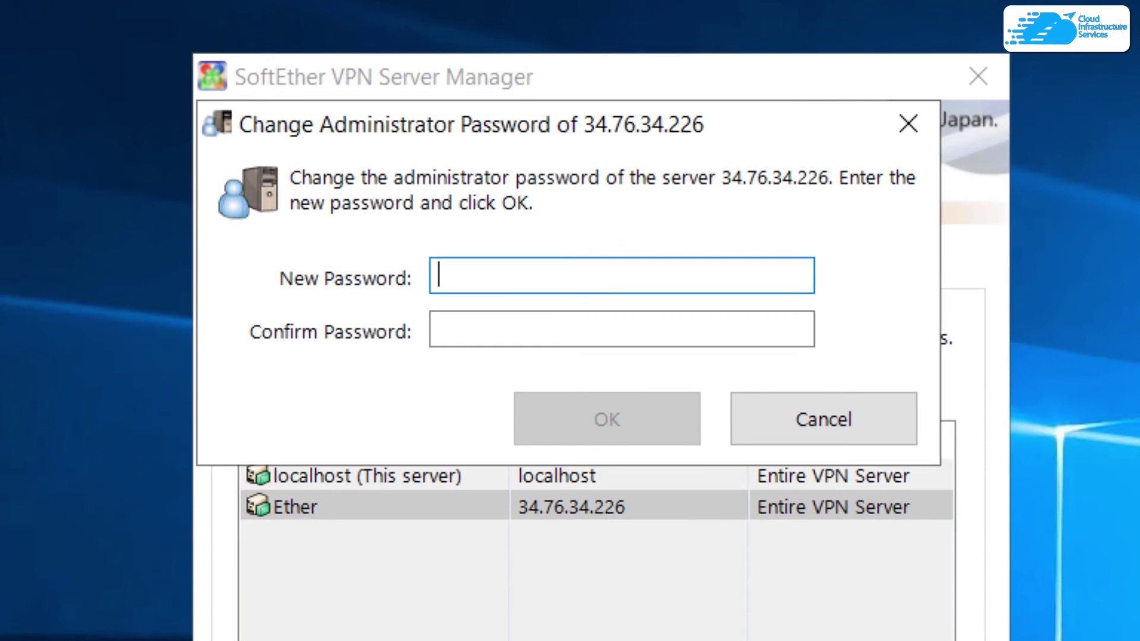
pyautogui.write('•••••')
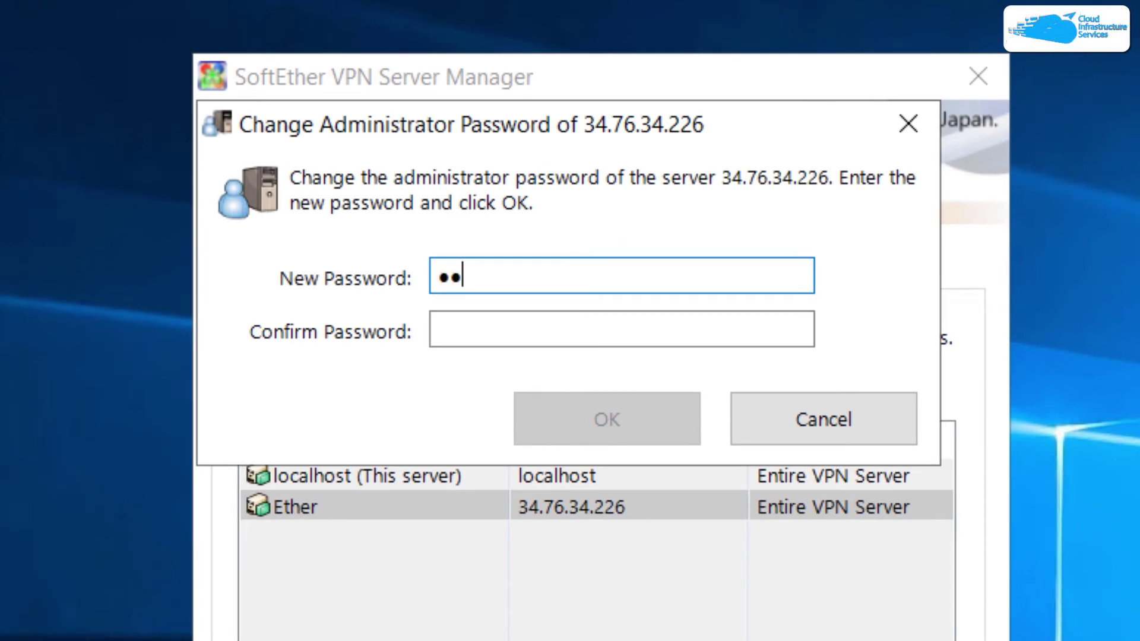
pyautogui.write('•••')
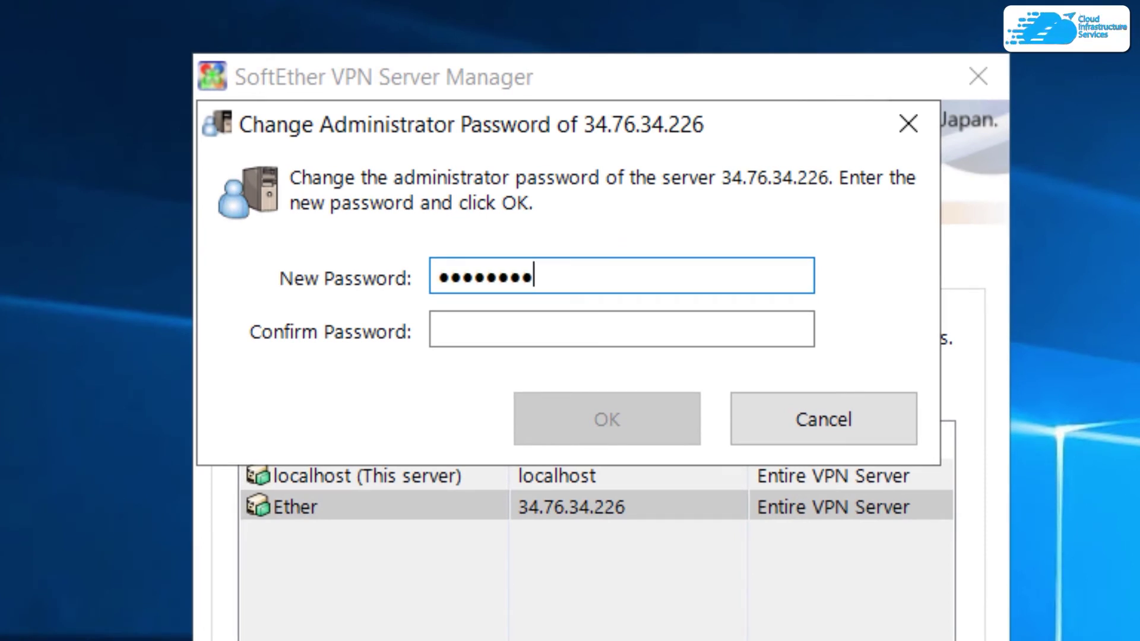
pyautogui.write('••••')
pyautogui.press('Tab')
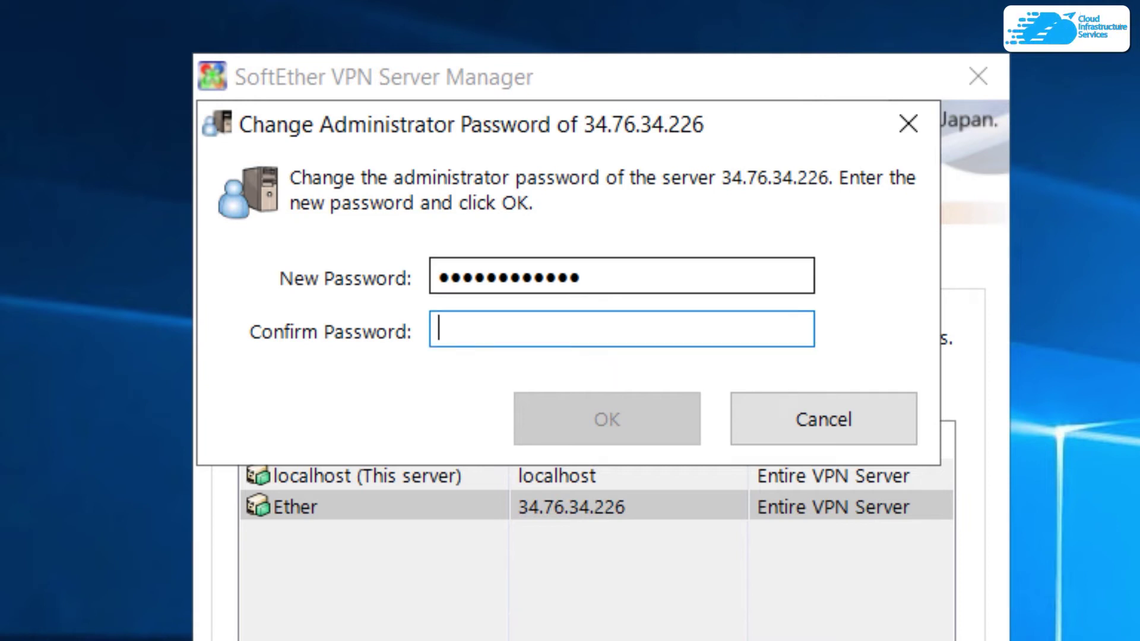
pyautogui.write('••••••••')
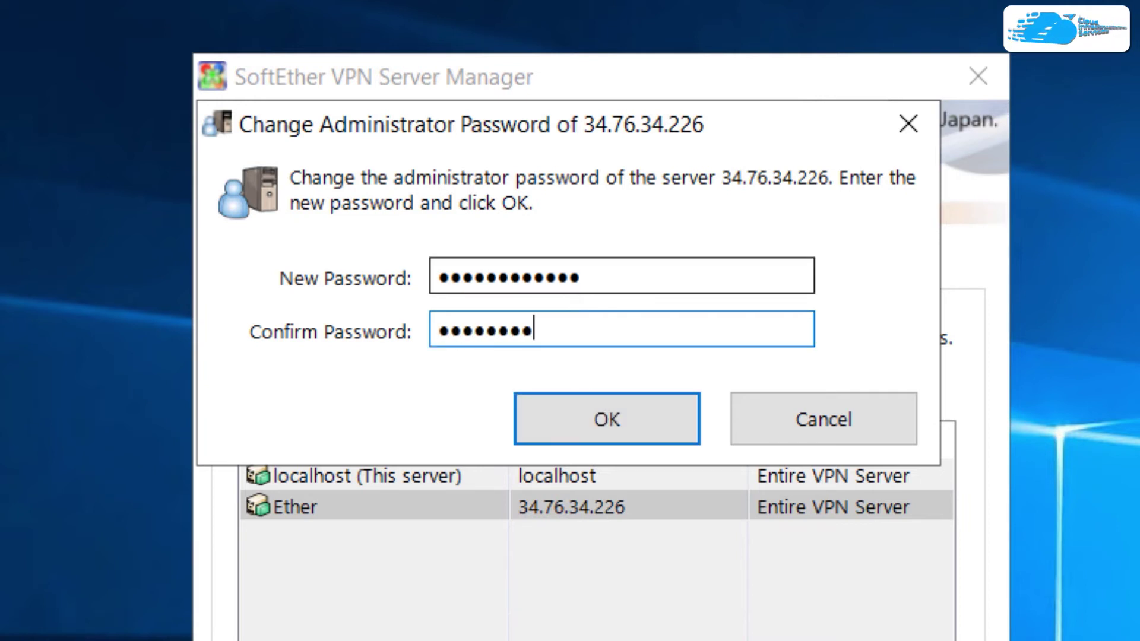
pyautogui.write('••••')
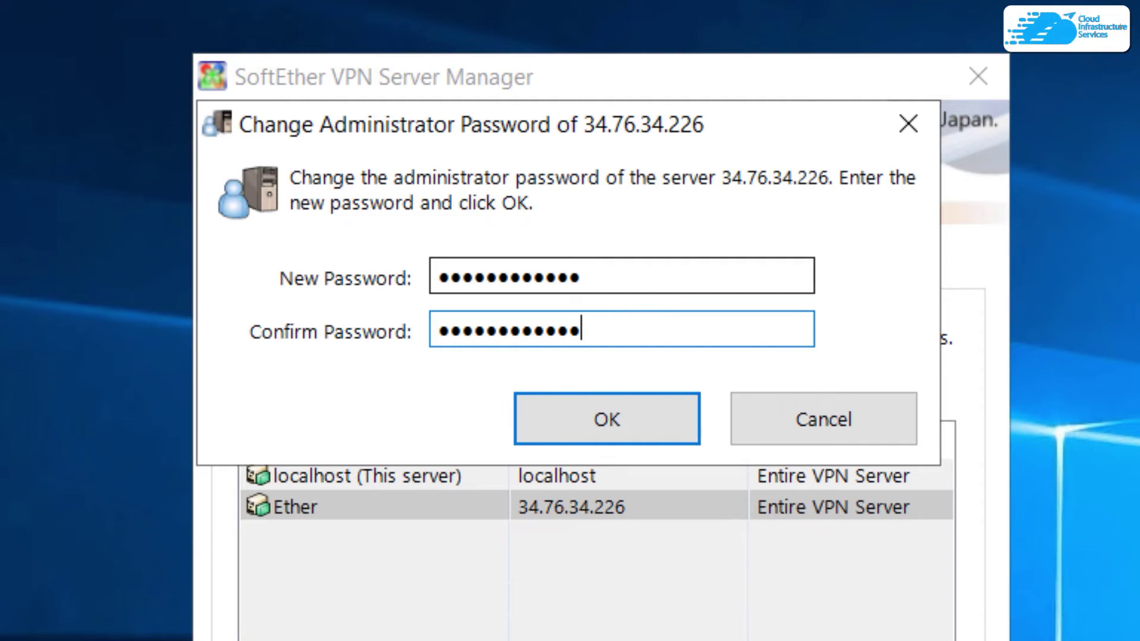
pyautogui.click(611, 438)
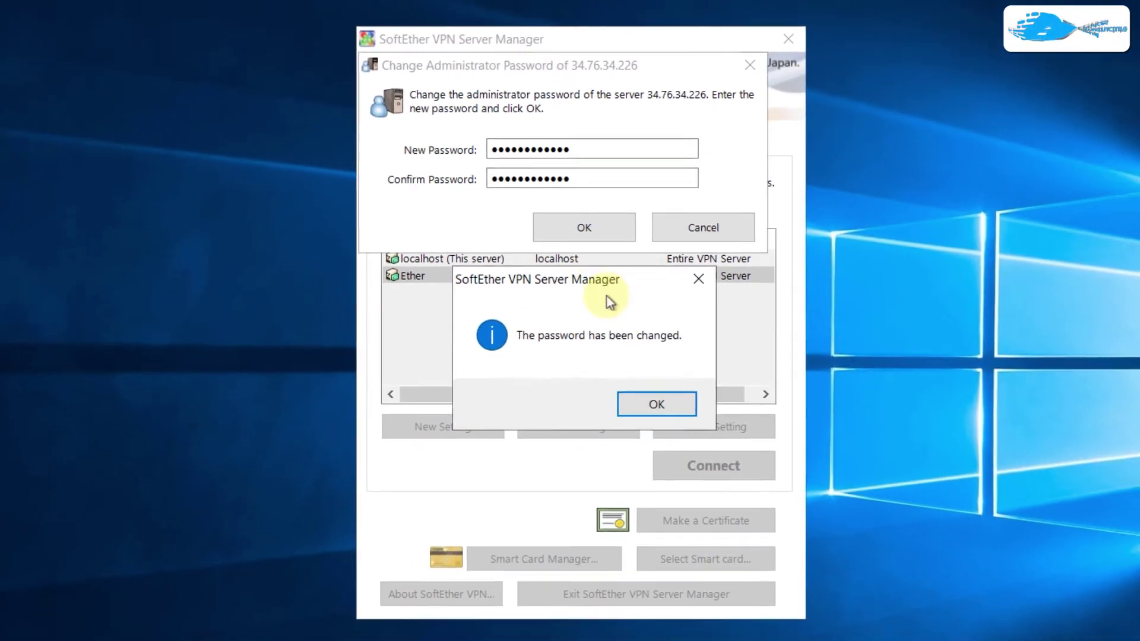
# Acknowledge the 'password has been changed' message to reach Easy Setup.
pyautogui.click(650, 404)
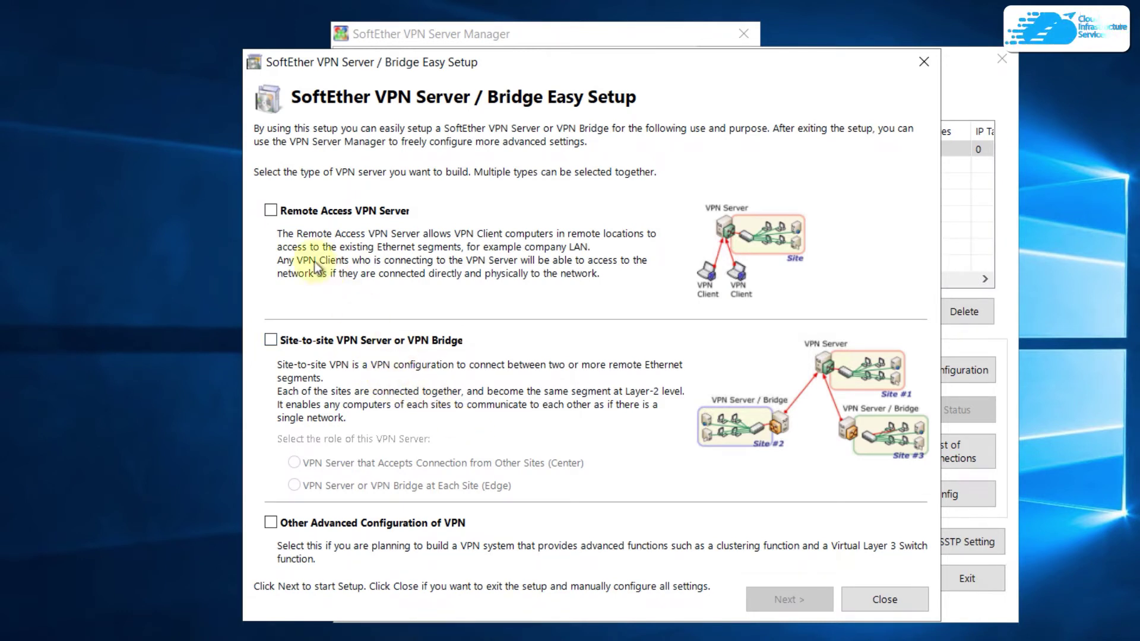
# Choose Remote Access VPN Server with virtual hub 'VPN' and direct TCP/IP for Dynamic DNS.
pyautogui.click(274, 217)
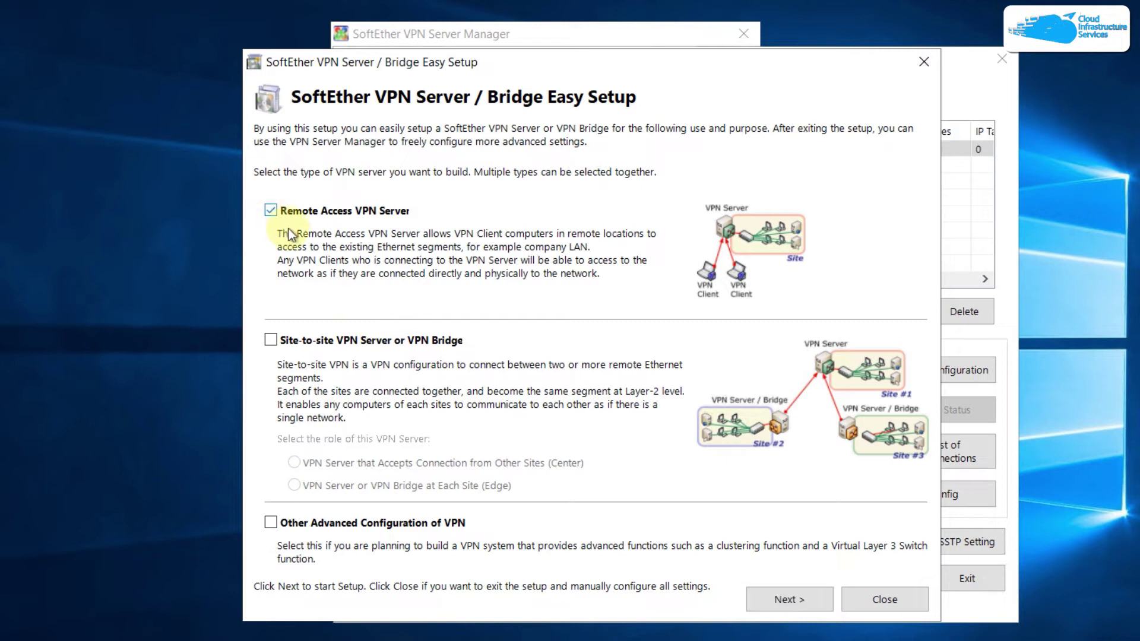
pyautogui.click(756, 599)
pyautogui.click(607, 391)
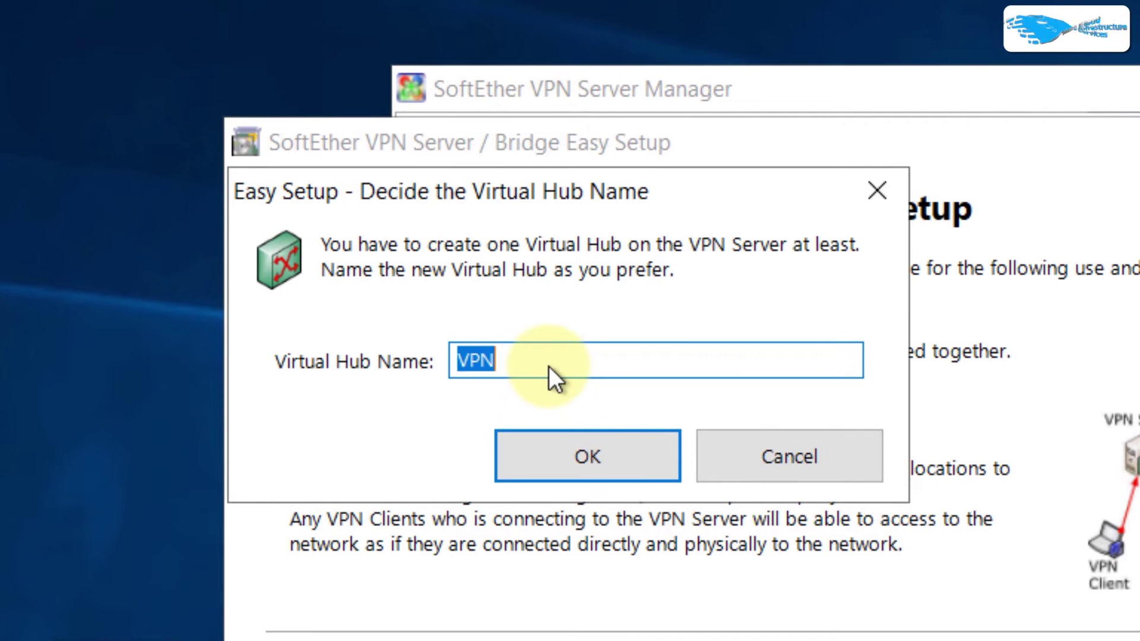
pyautogui.click(569, 453)
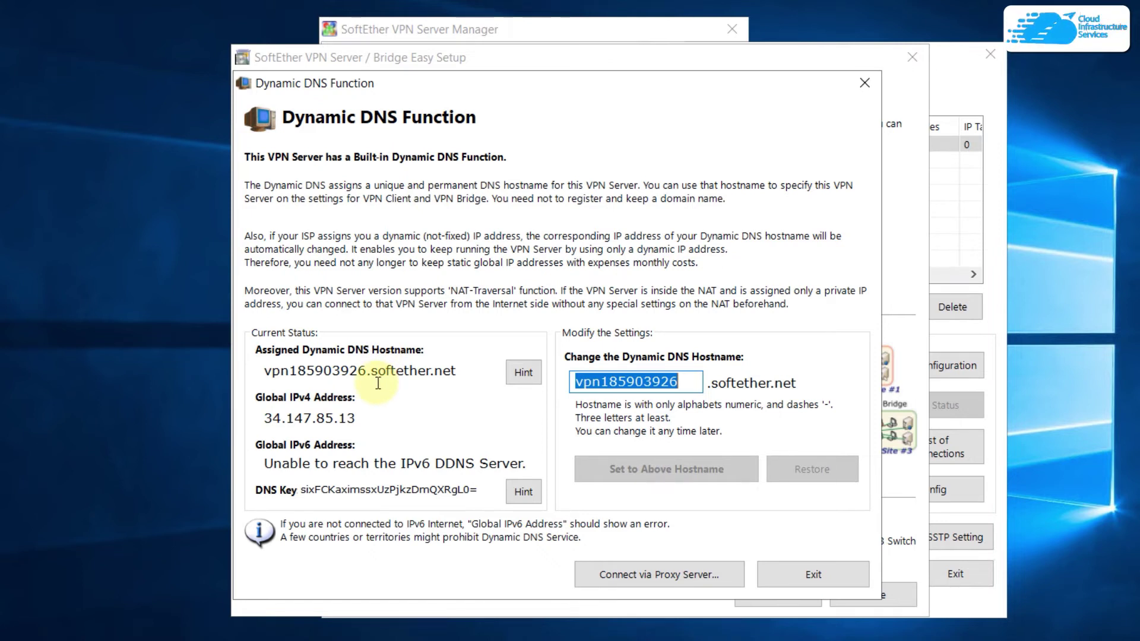
pyautogui.click(680, 578)
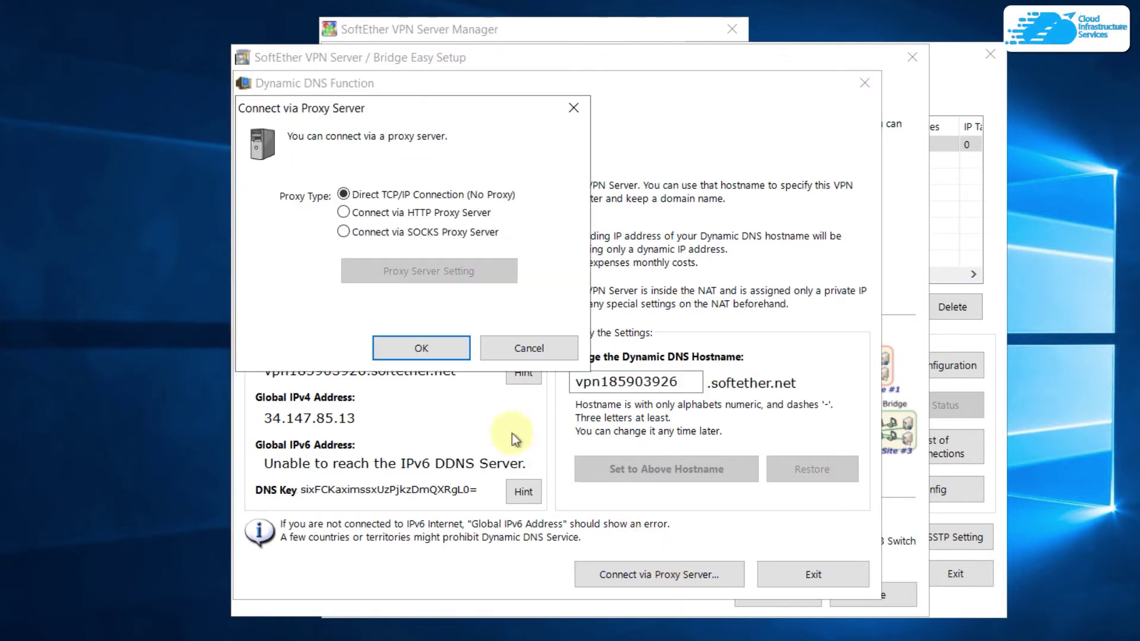
pyautogui.click(418, 353)
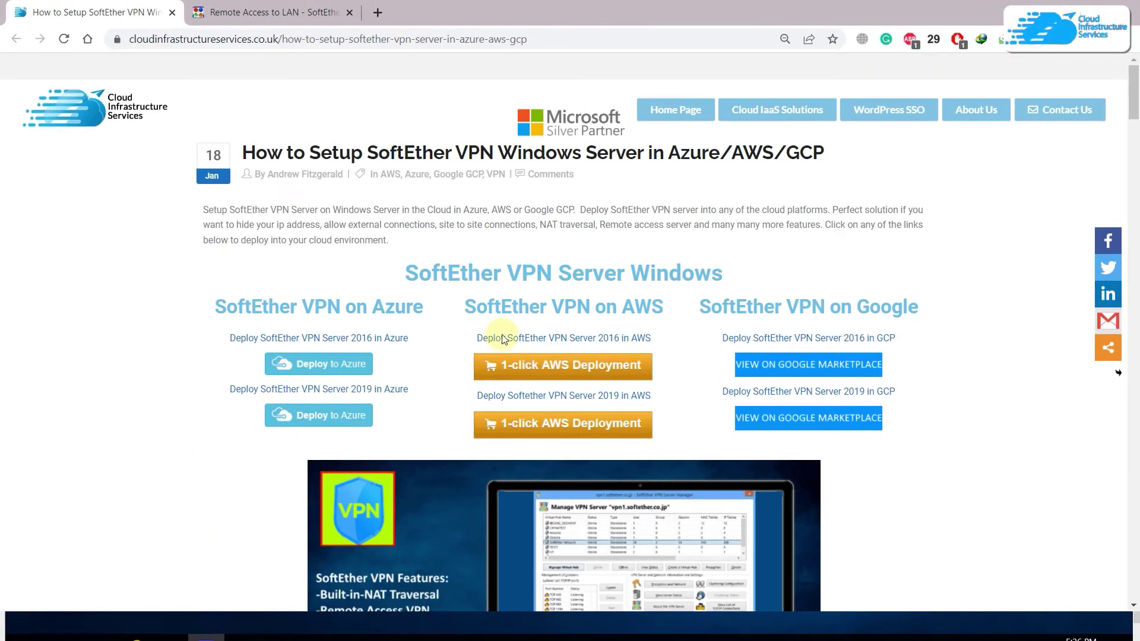
# Follow the article's softether.org/4-docs/2-howto link to SoftEther's Tutorials page.
pyautogui.scroll(-20, 502, 338)
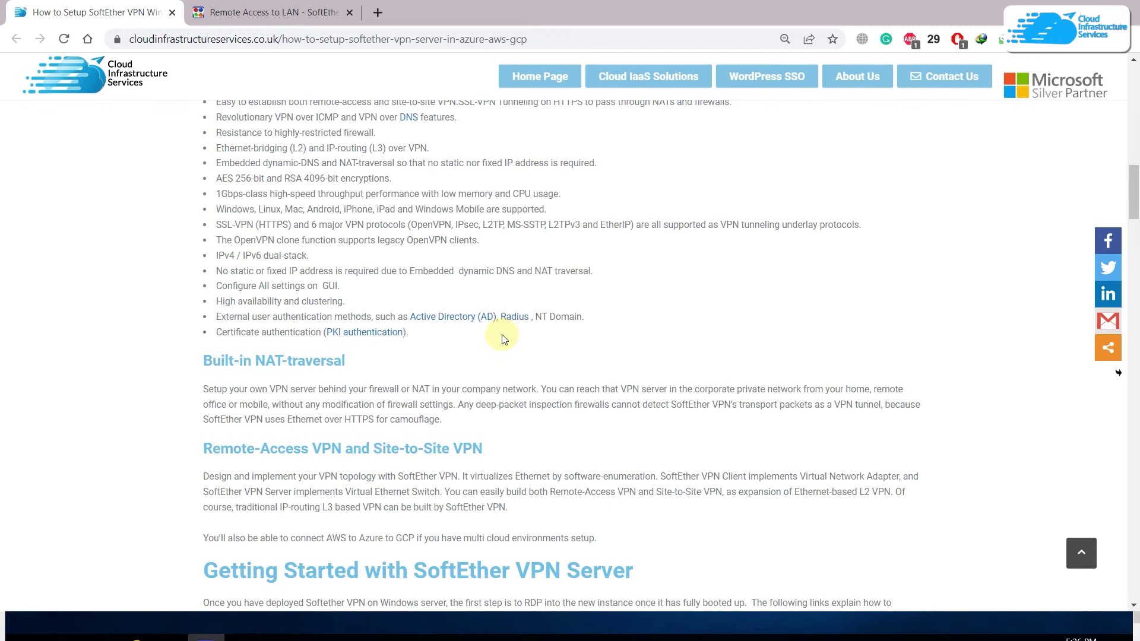
pyautogui.scroll(-20, 502, 334)
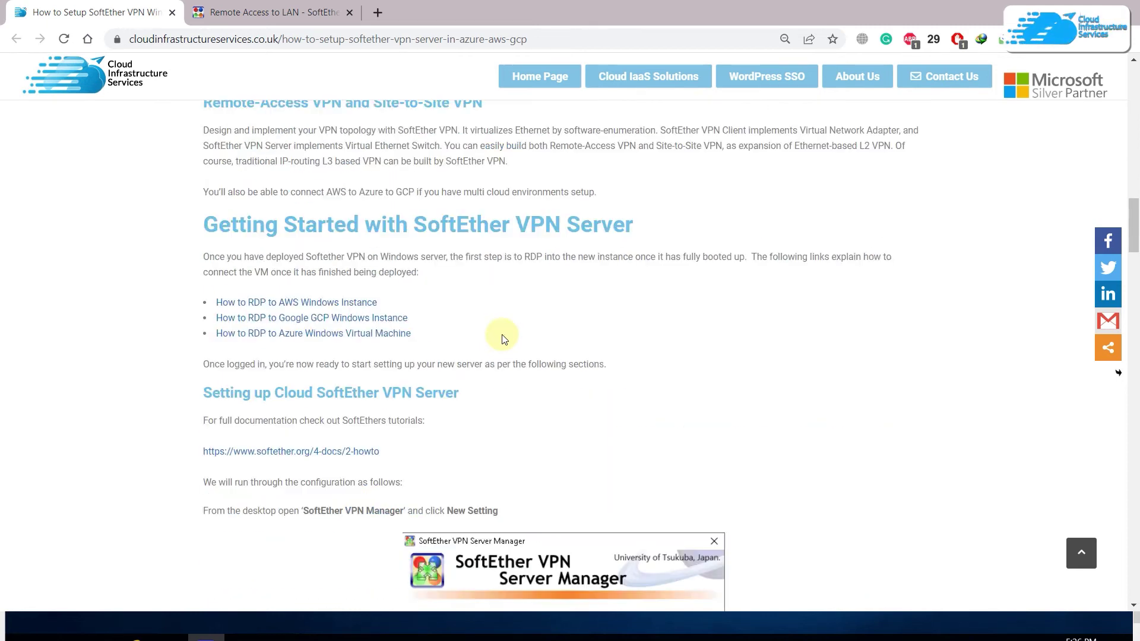
pyautogui.scroll(-12, 501, 334)
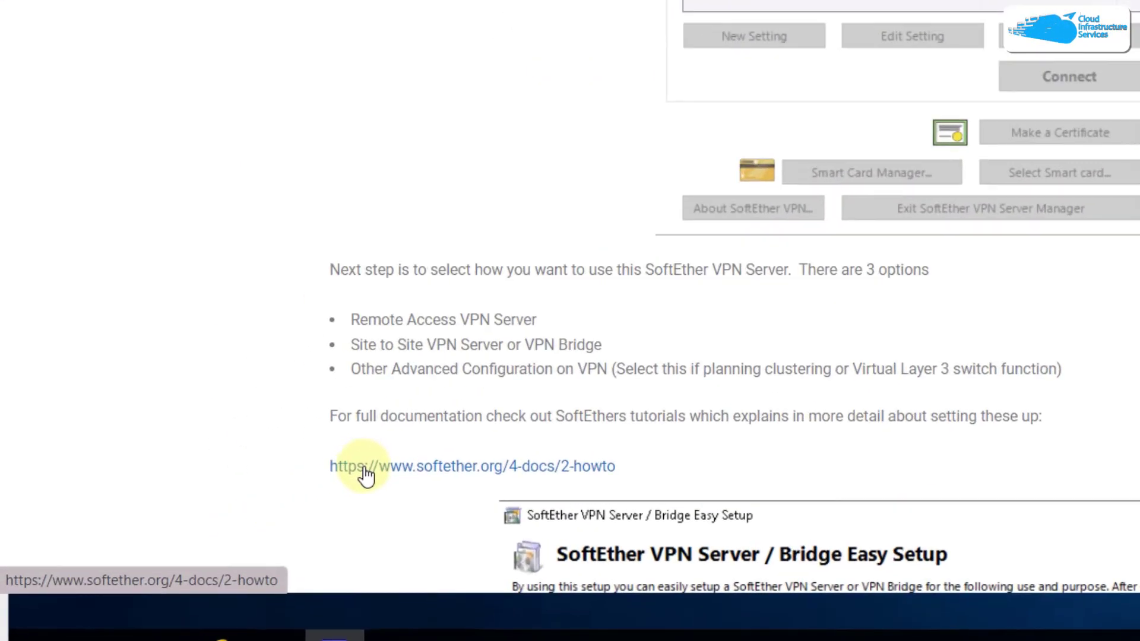
pyautogui.click(365, 470)
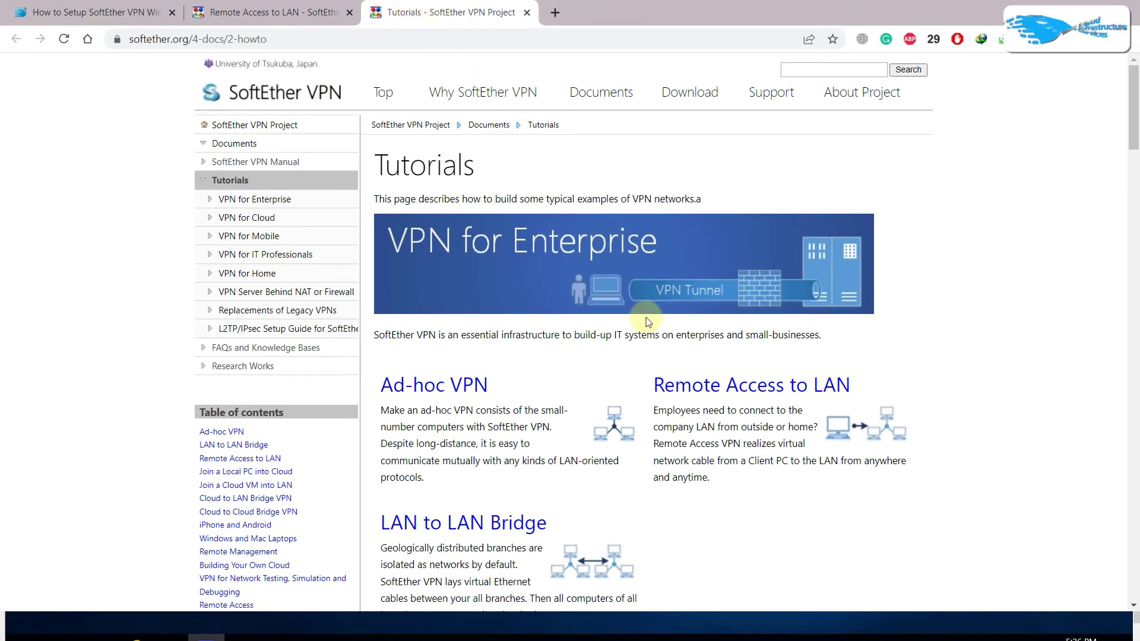
# Open the Remote Access to LAN tutorial and read down to its Step 5 section.
pyautogui.scroll(-7, 686, 374)
pyautogui.scroll(7, 686, 373)
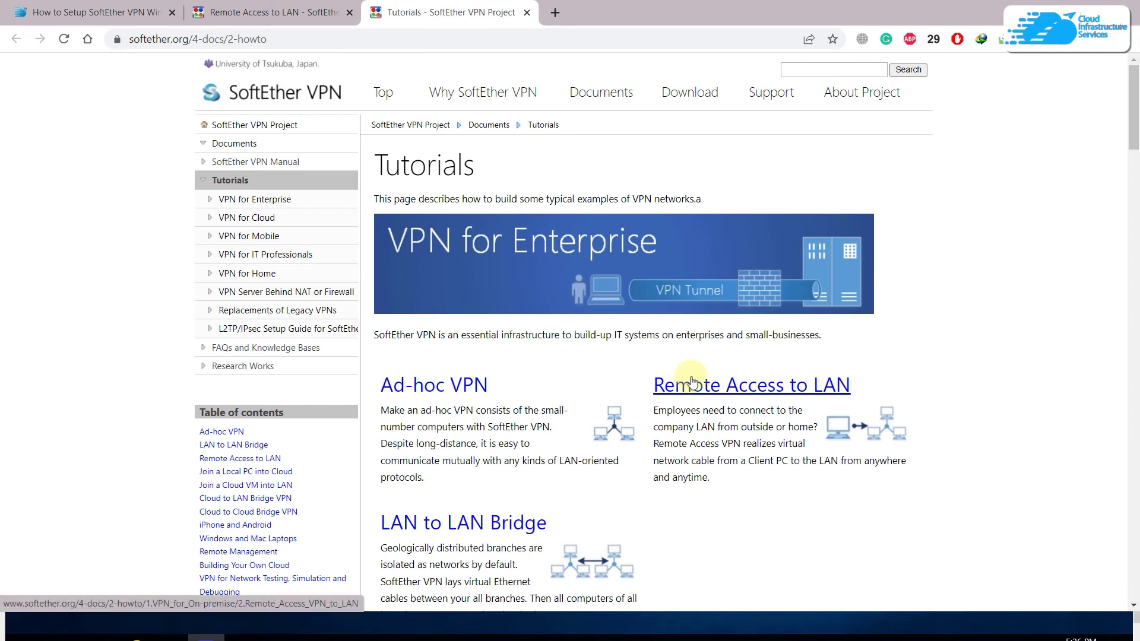
pyautogui.click(702, 392)
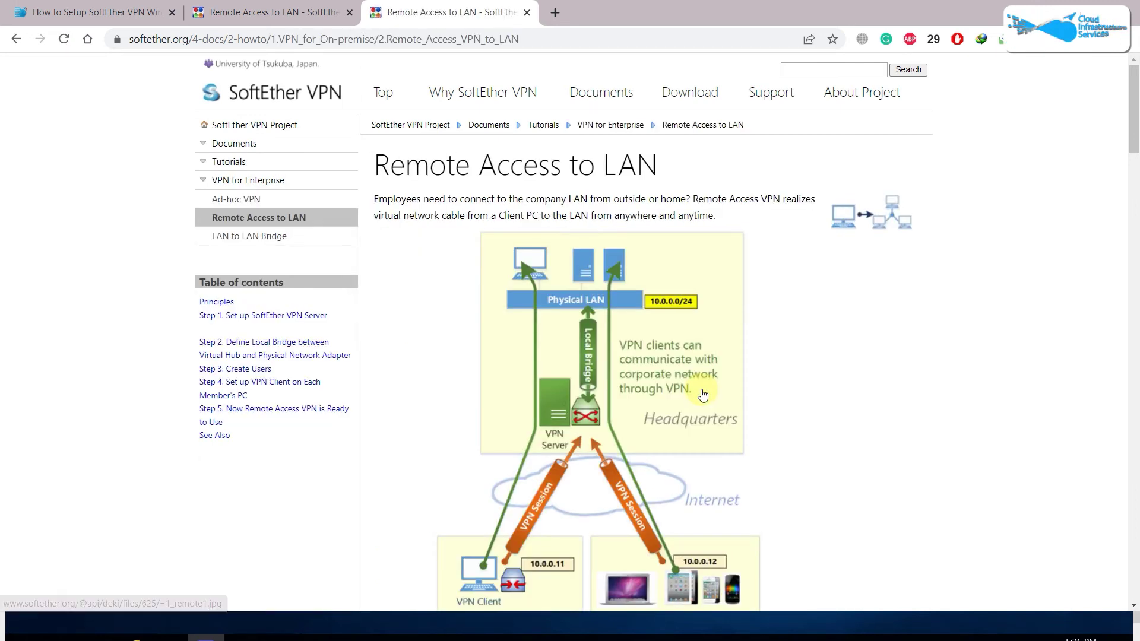
pyautogui.scroll(-15, 431, 335)
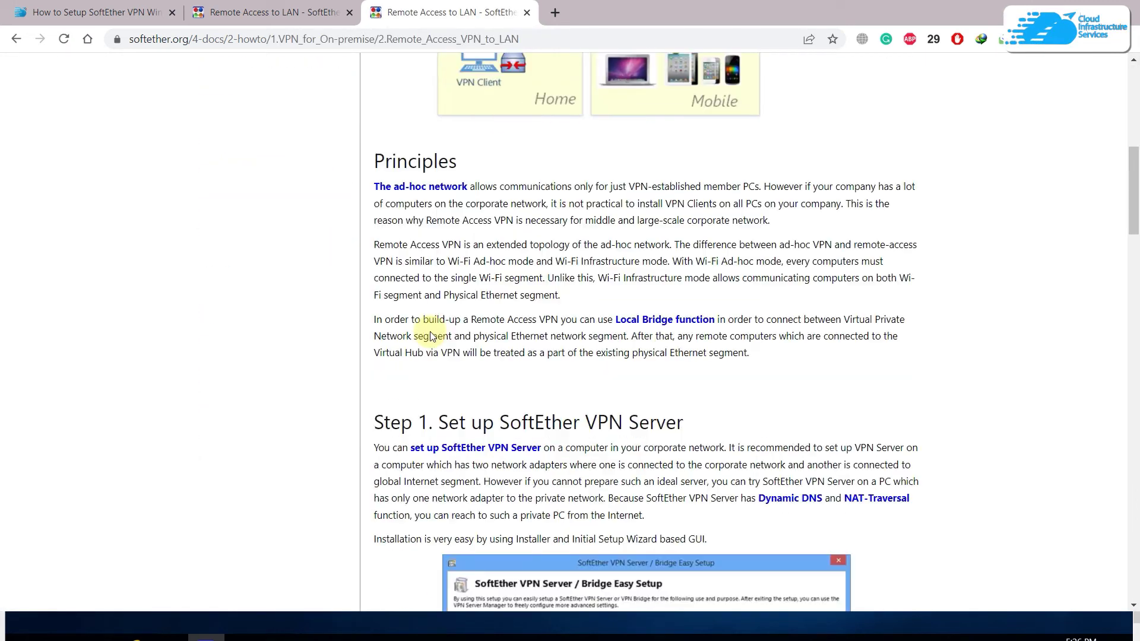
pyautogui.scroll(-20, 431, 333)
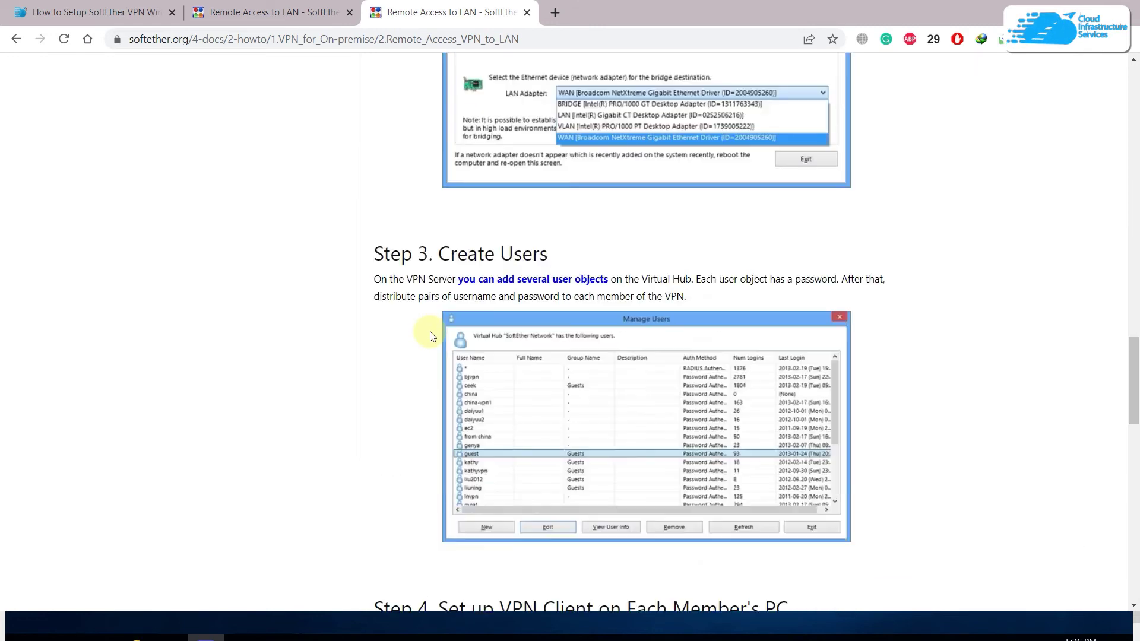
pyautogui.scroll(-4, 431, 336)
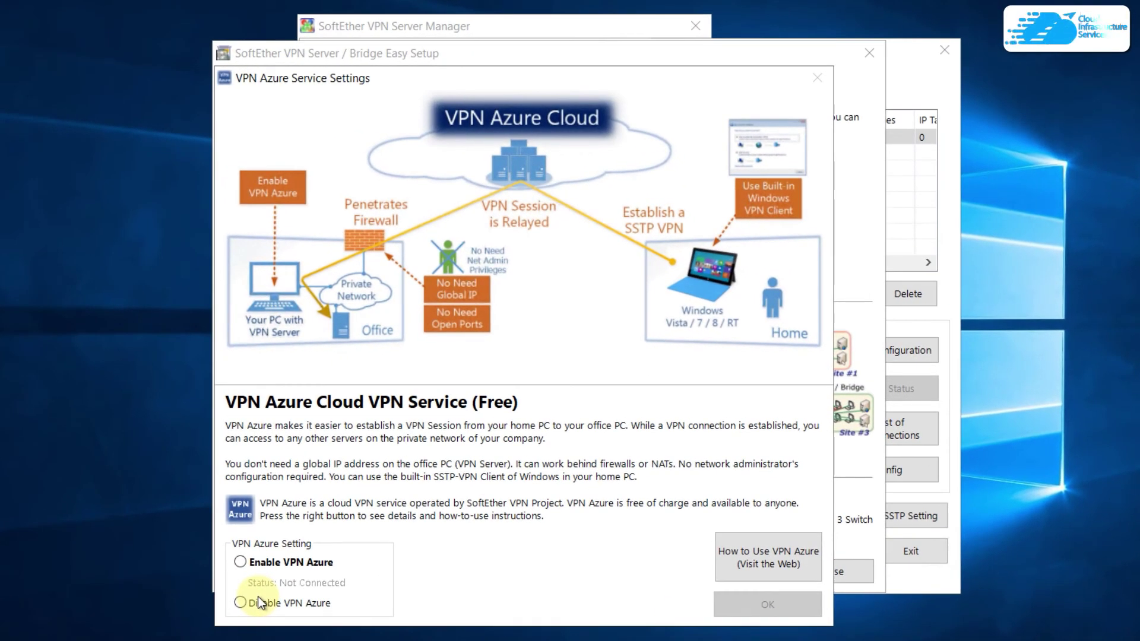
# Select Enable VPN Azure in VPN Azure Service Settings and confirm with OK.
pyautogui.click(240, 562)
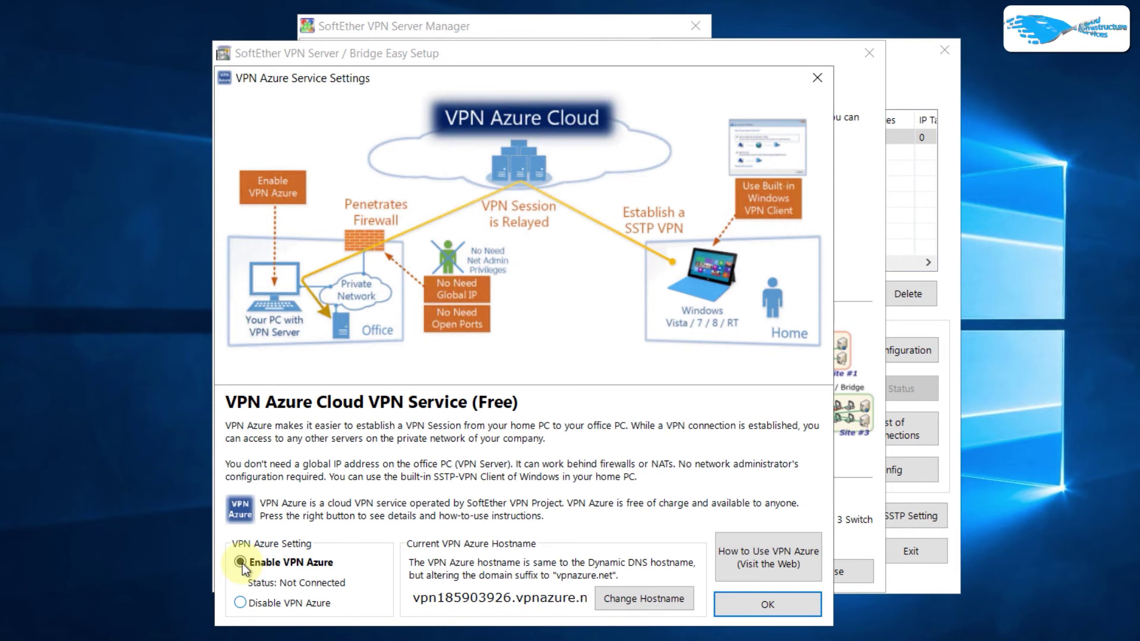
pyautogui.click(741, 592)
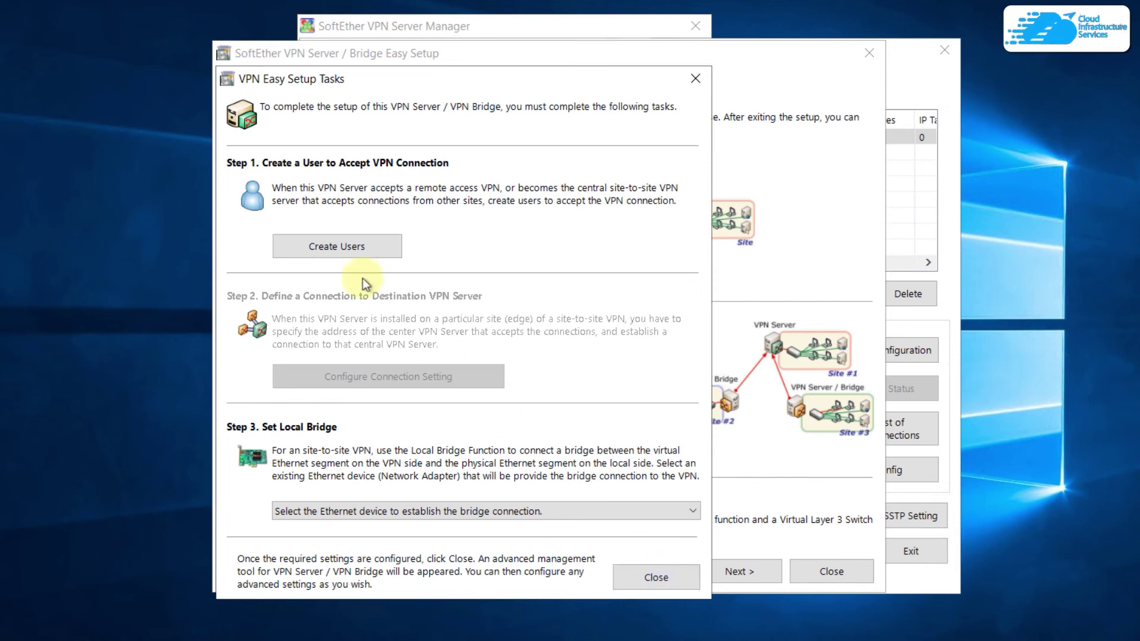
# Open the Create New User dialog from Create Users, then cancel without adding a user.
pyautogui.click(336, 252)
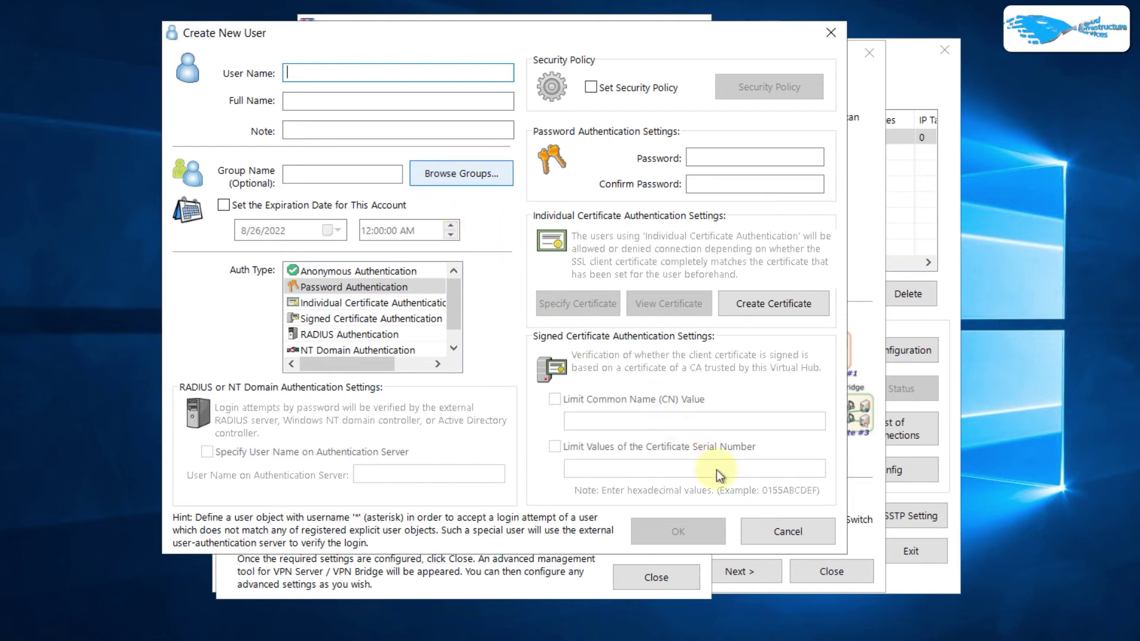
pyautogui.click(777, 532)
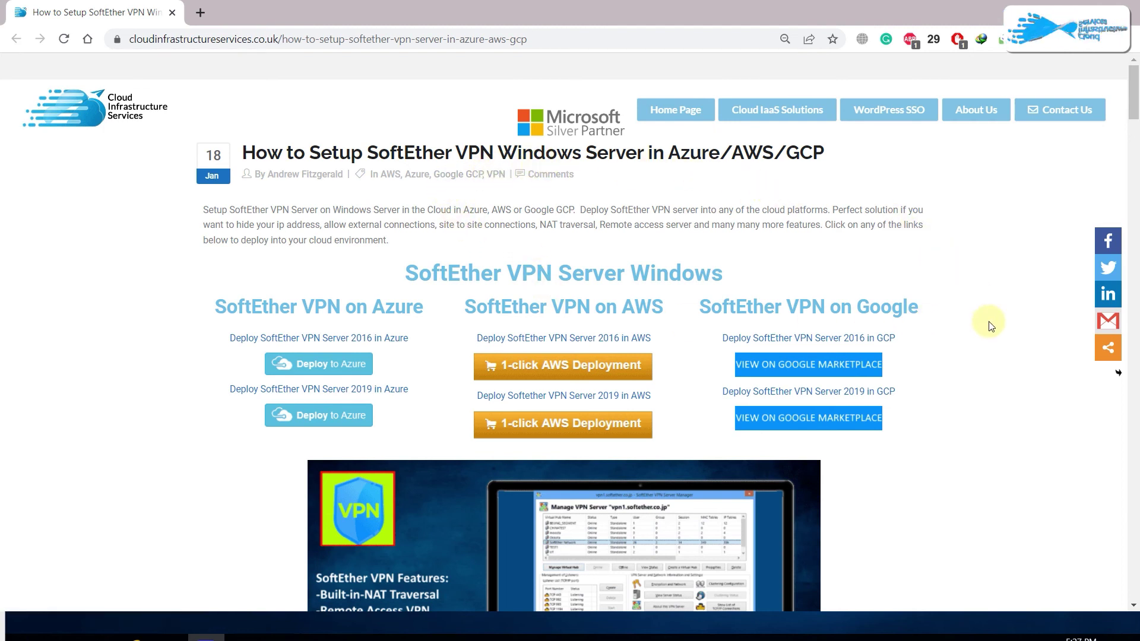
# Scroll to the Deploy SoftEther VPN Server 2019 in GCP section's Marketplace link.
pyautogui.scroll(-8, 986, 322)
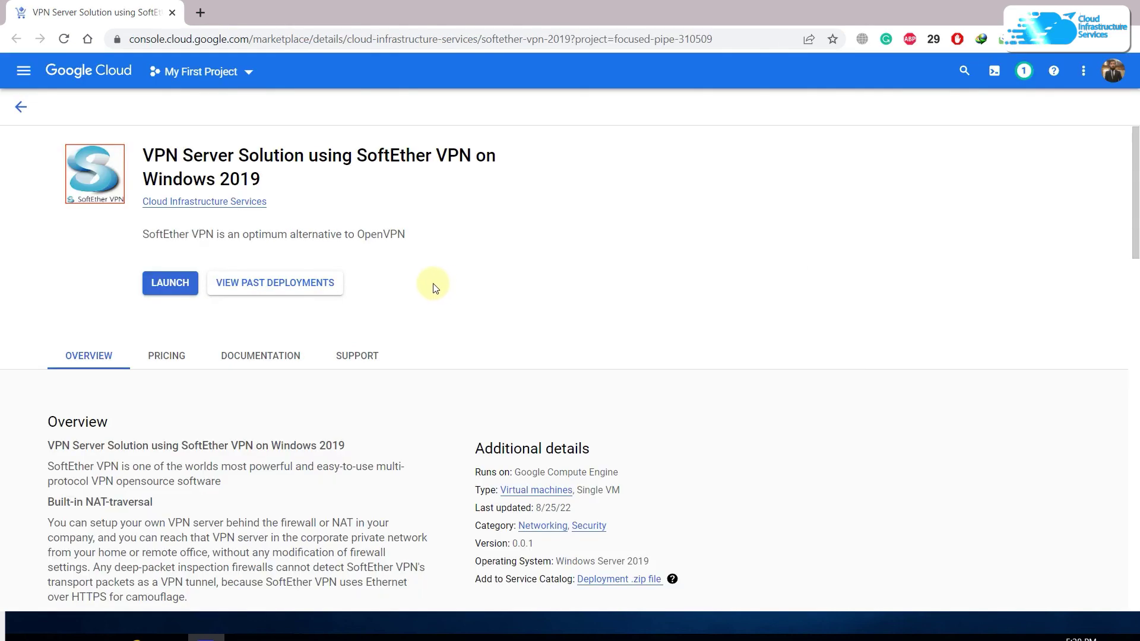